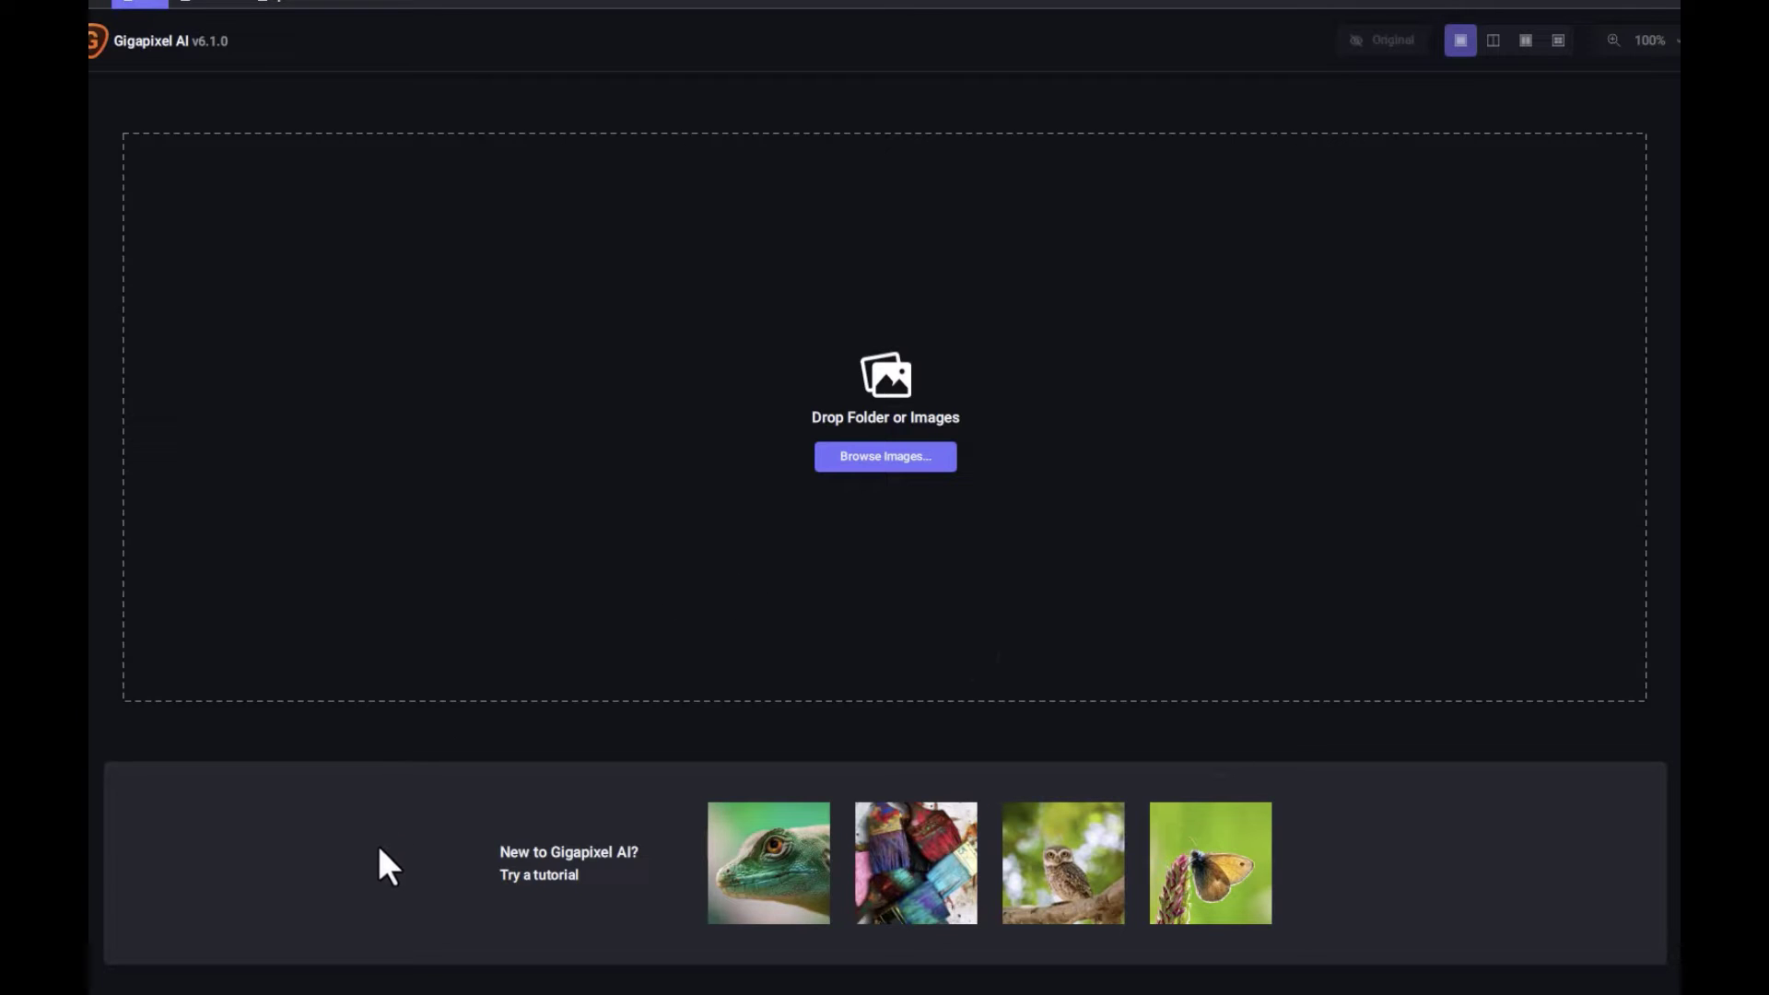
Step: Load the resizeorig folder from sampleimages for upscaling and look over the expanded list of loaded images
click(1628, 672)
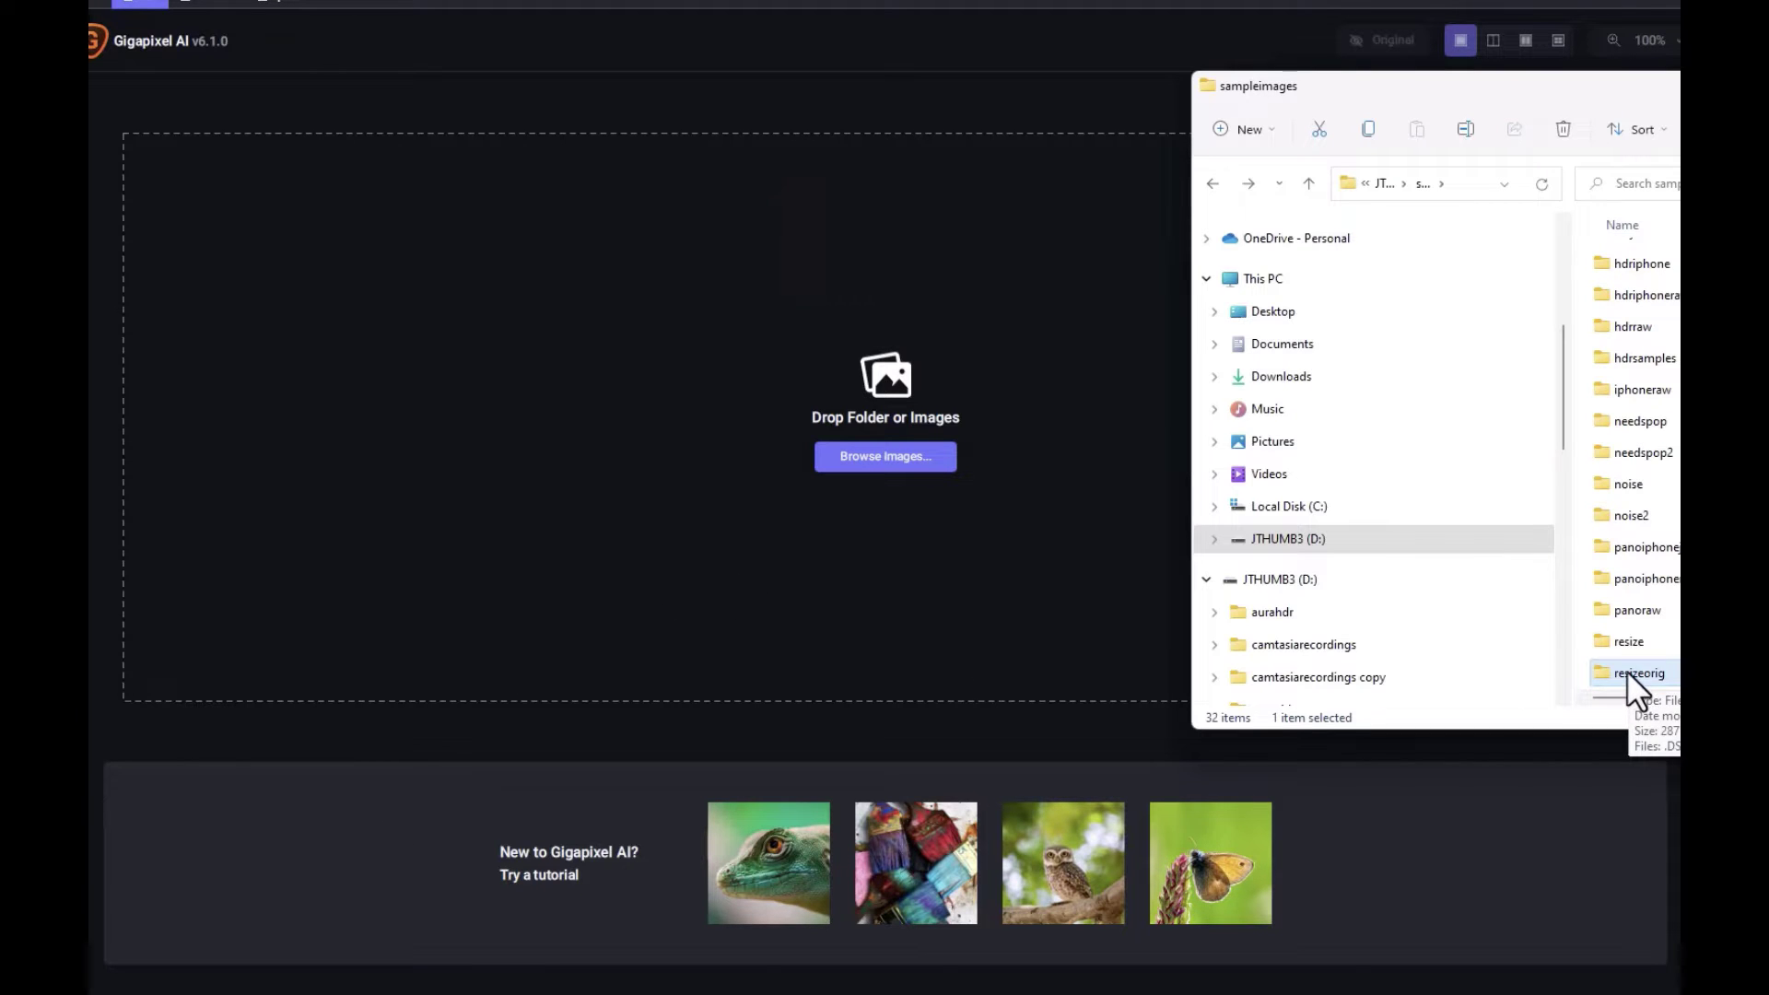
drag(1627, 671, 1088, 448)
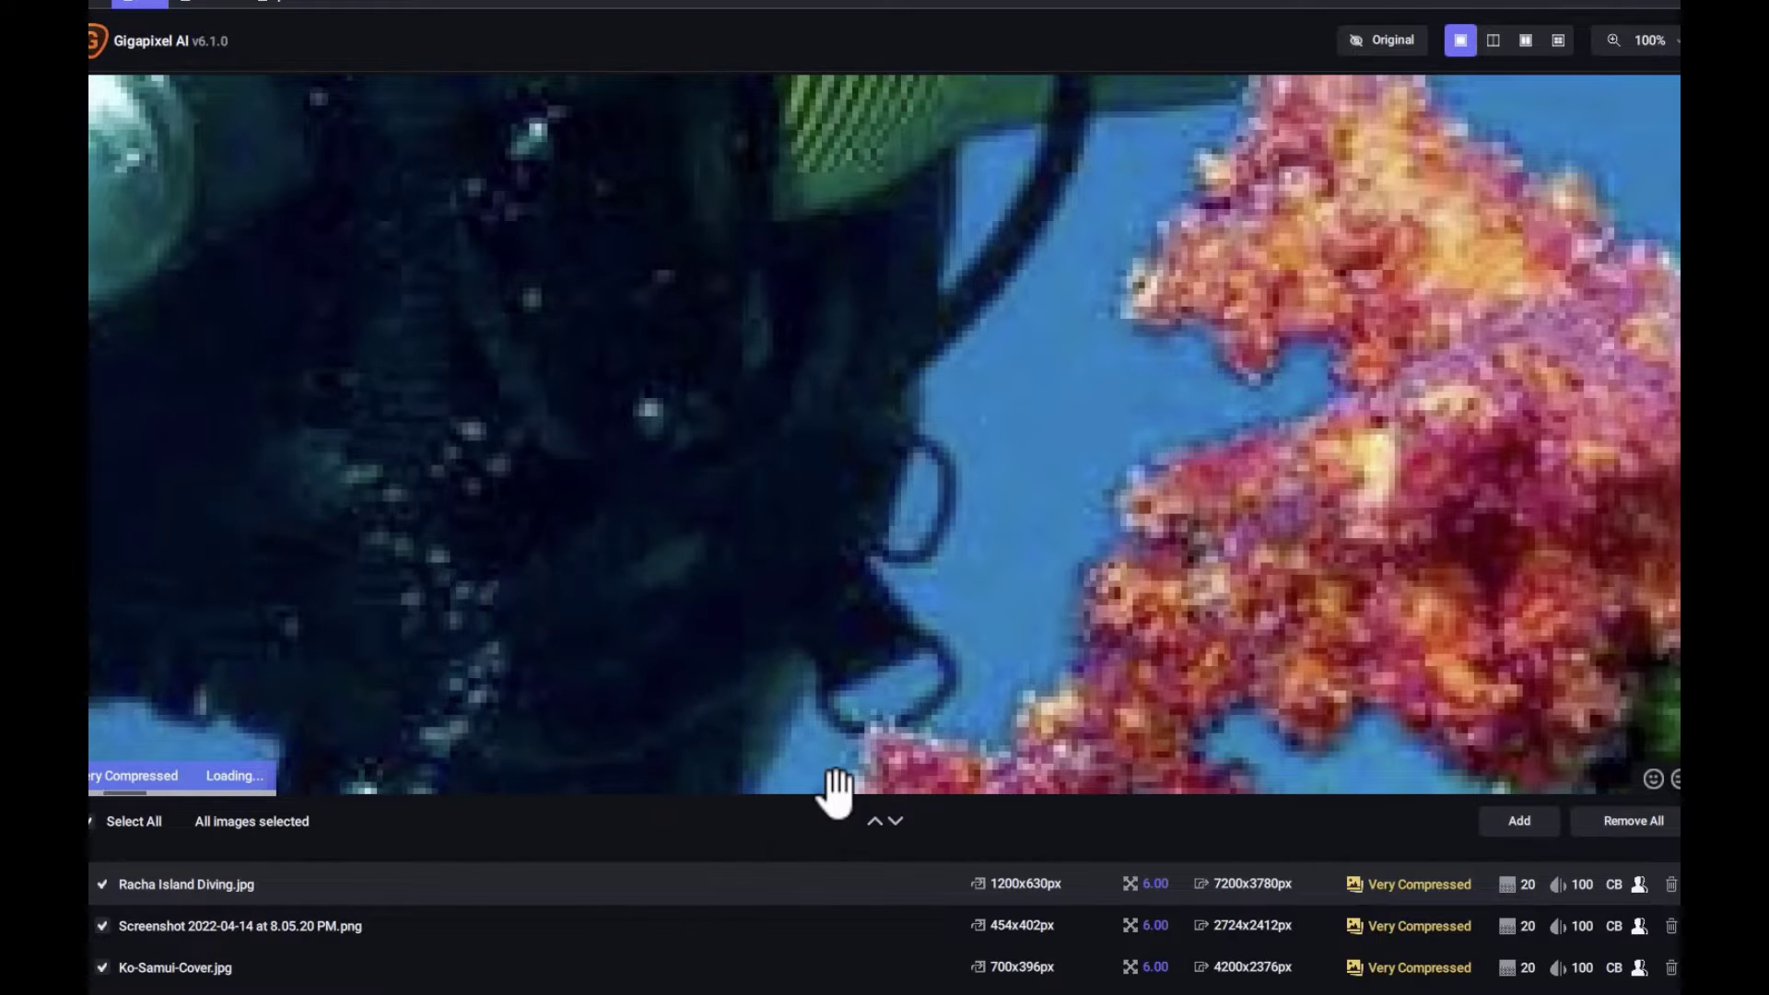
drag(837, 786, 877, 834)
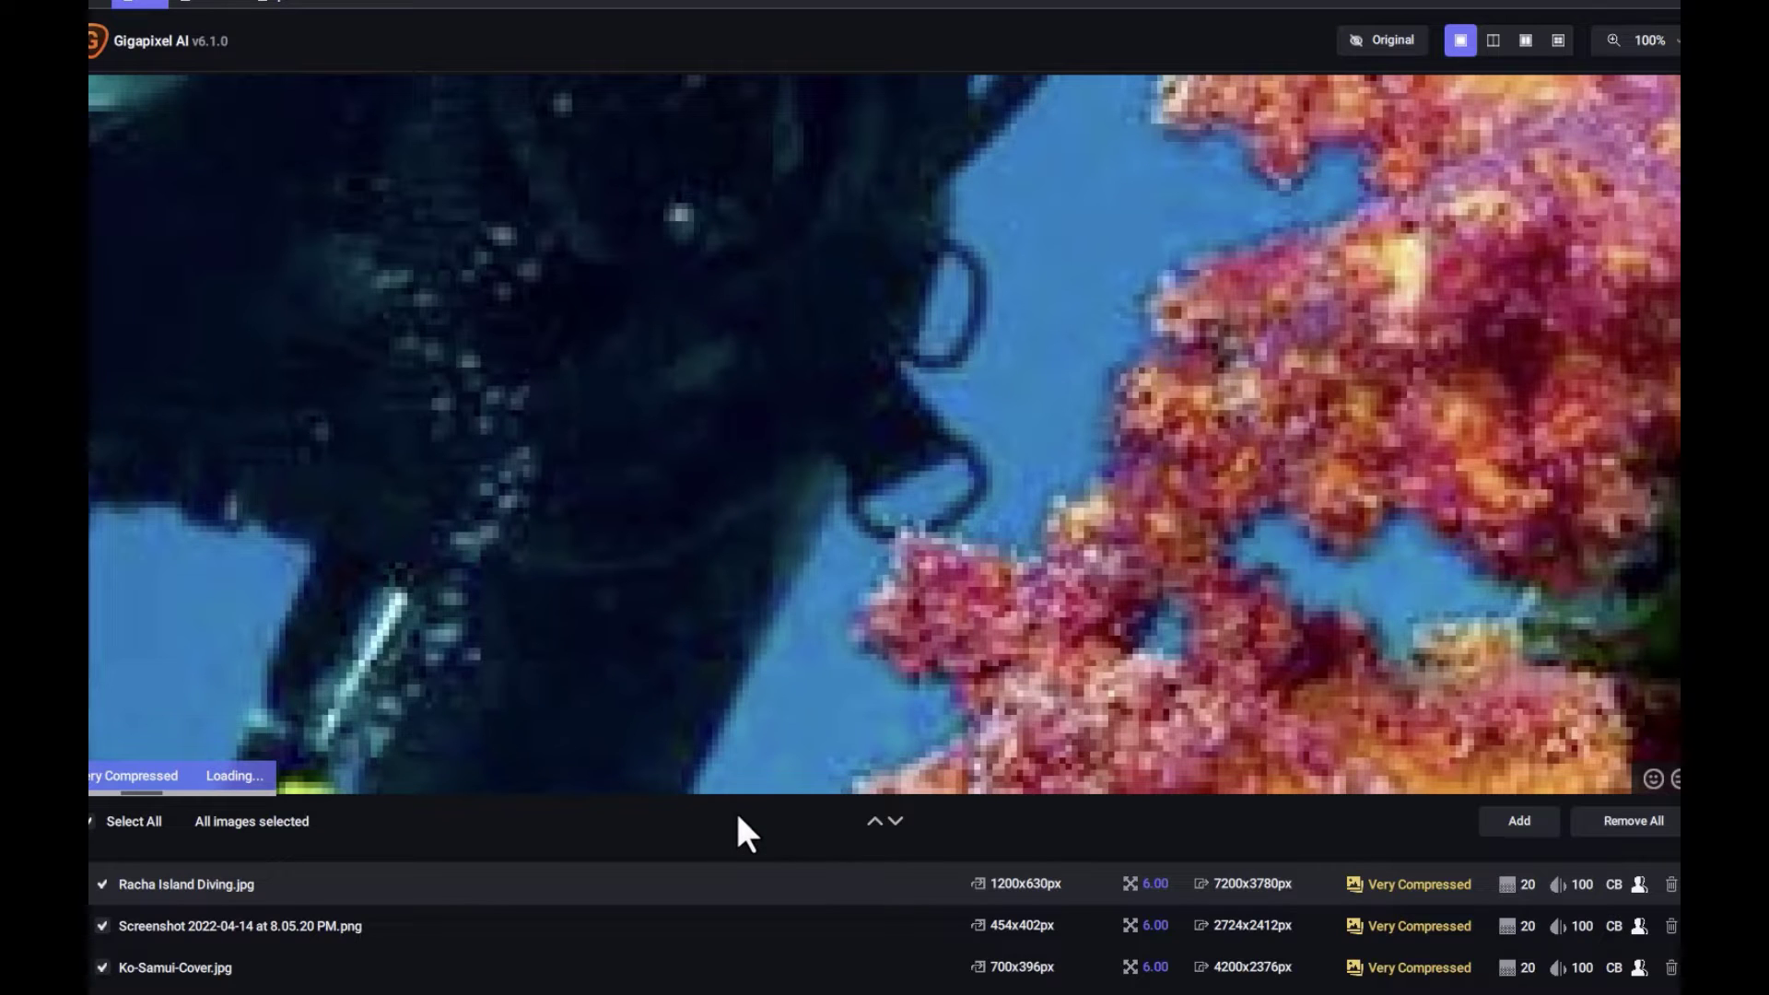
click(877, 822)
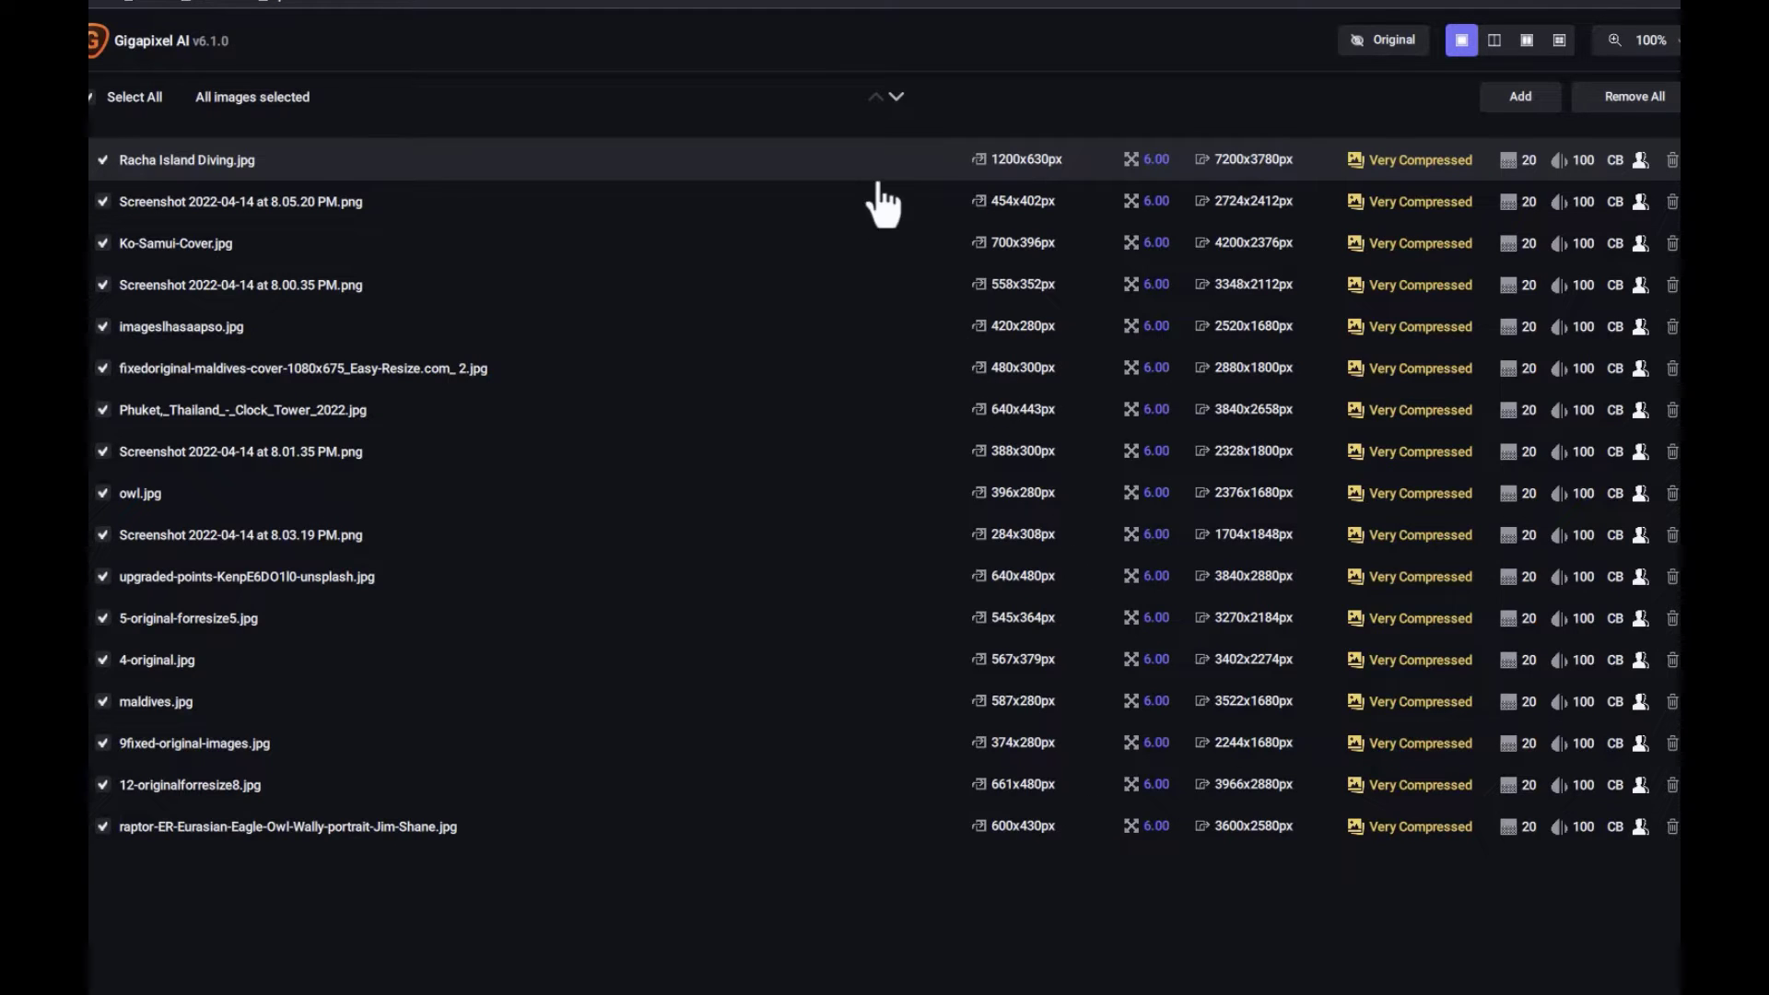
click(895, 97)
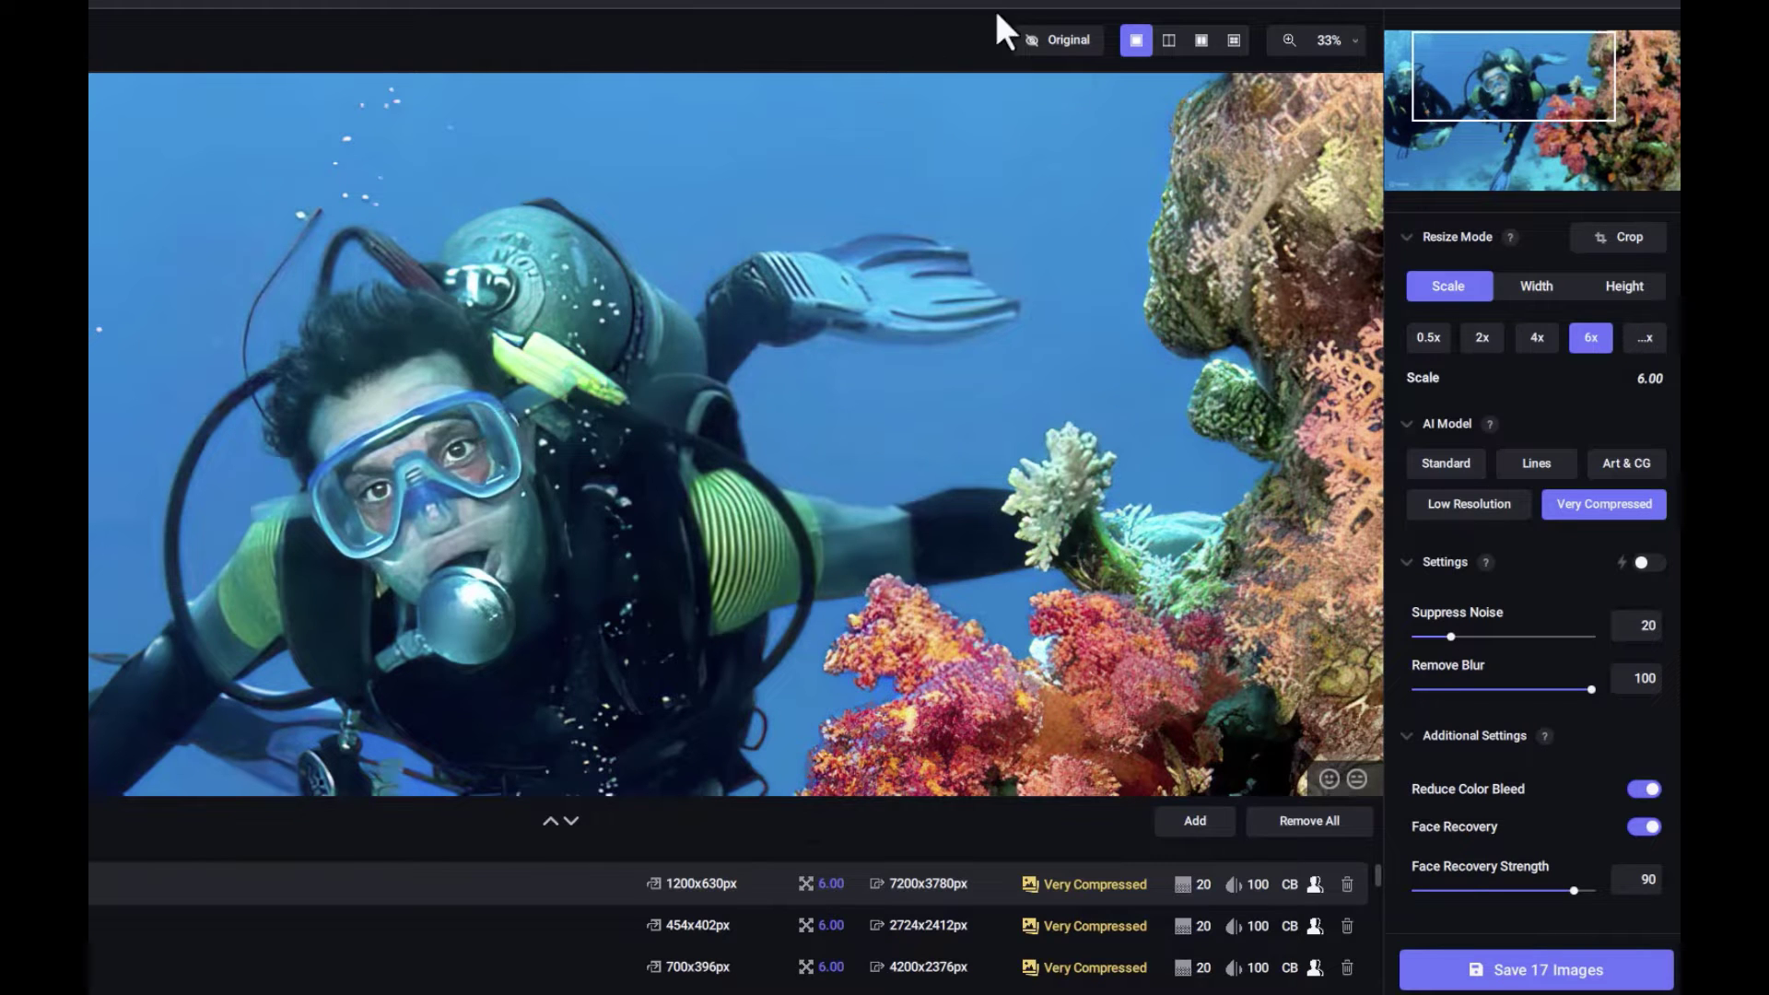
Step: Compare the upscaled Racha Island Diving photo with its original by repeatedly toggling the original image
click(1039, 41)
click(1039, 42)
click(1039, 42)
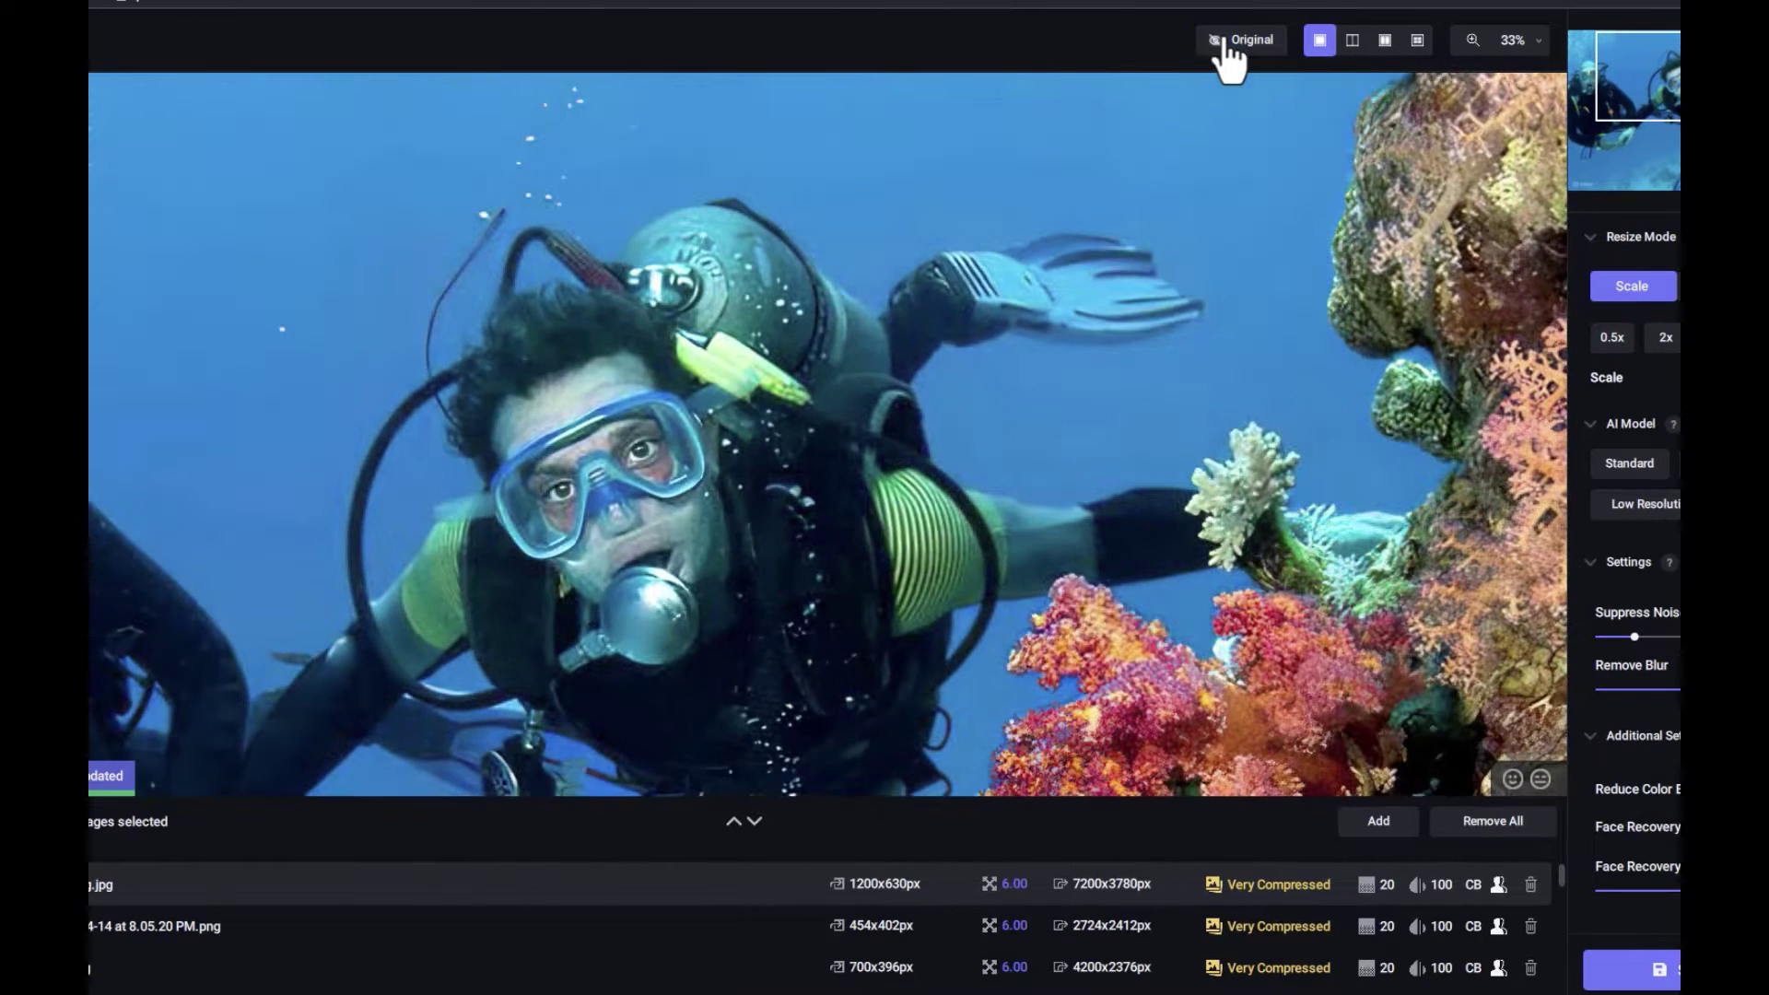
click(1039, 41)
click(1039, 42)
Step: Inspect the diver photo in split, side-by-side and four-model comparison views, ending back in single view
click(1352, 46)
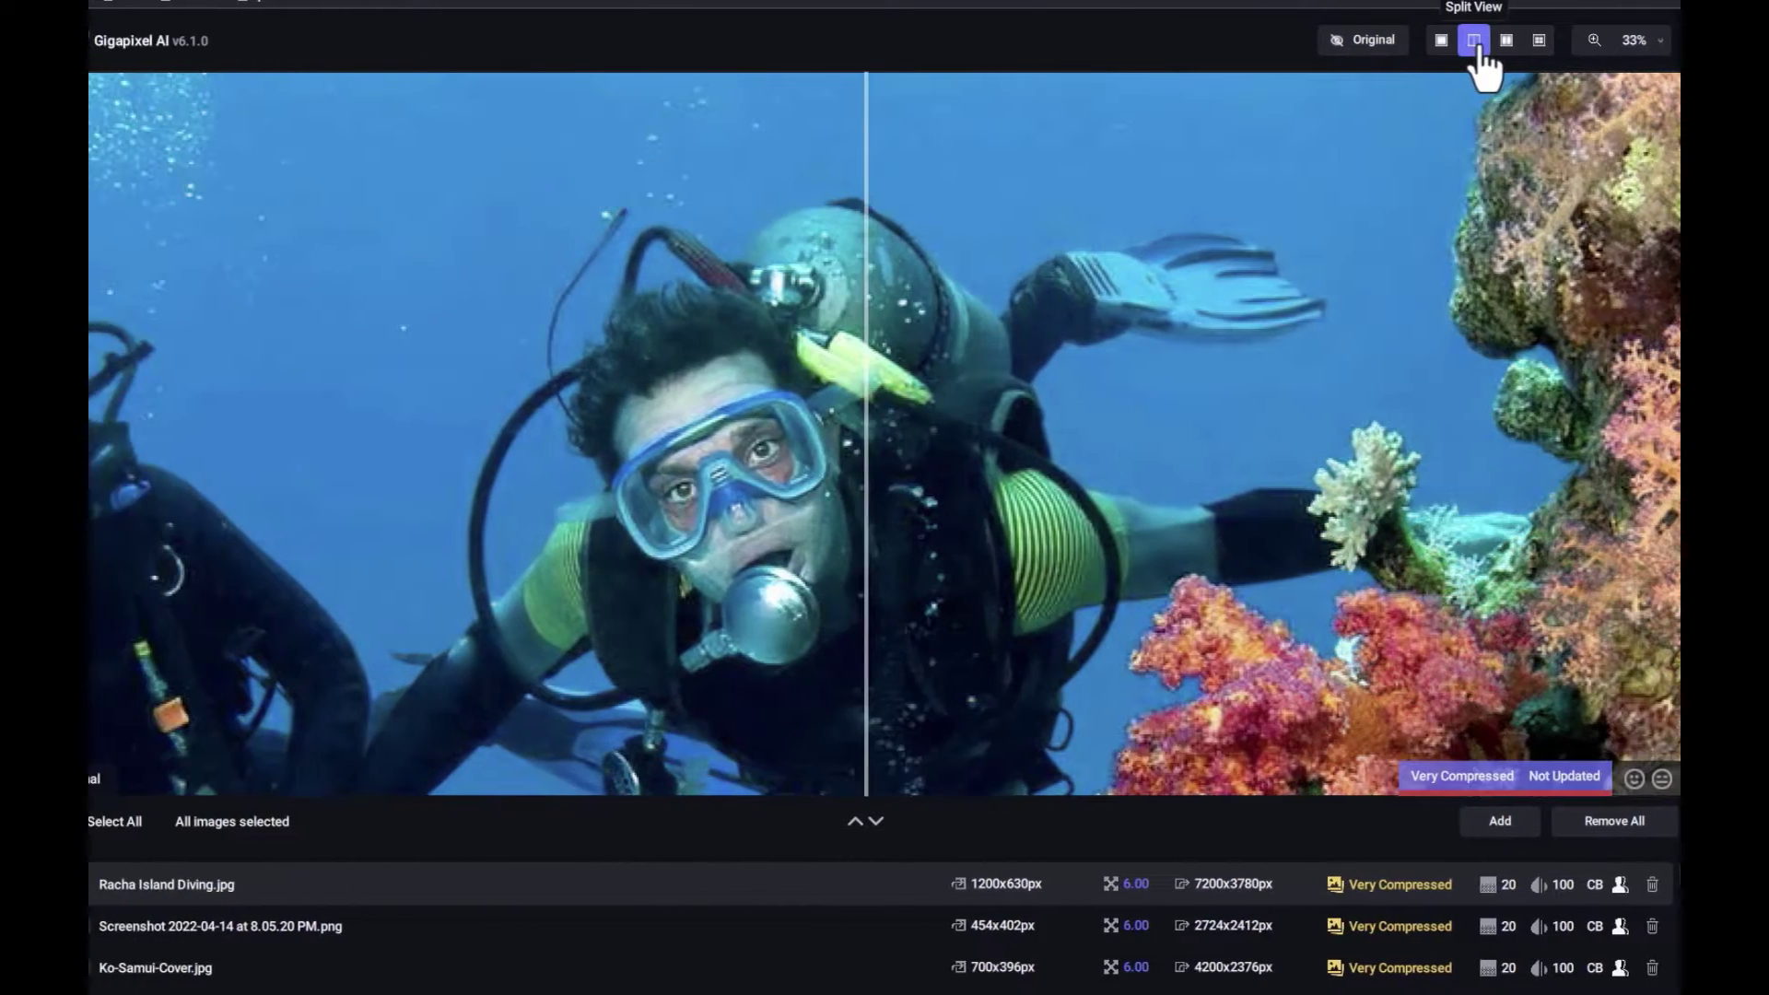
drag(924, 443, 190, 458)
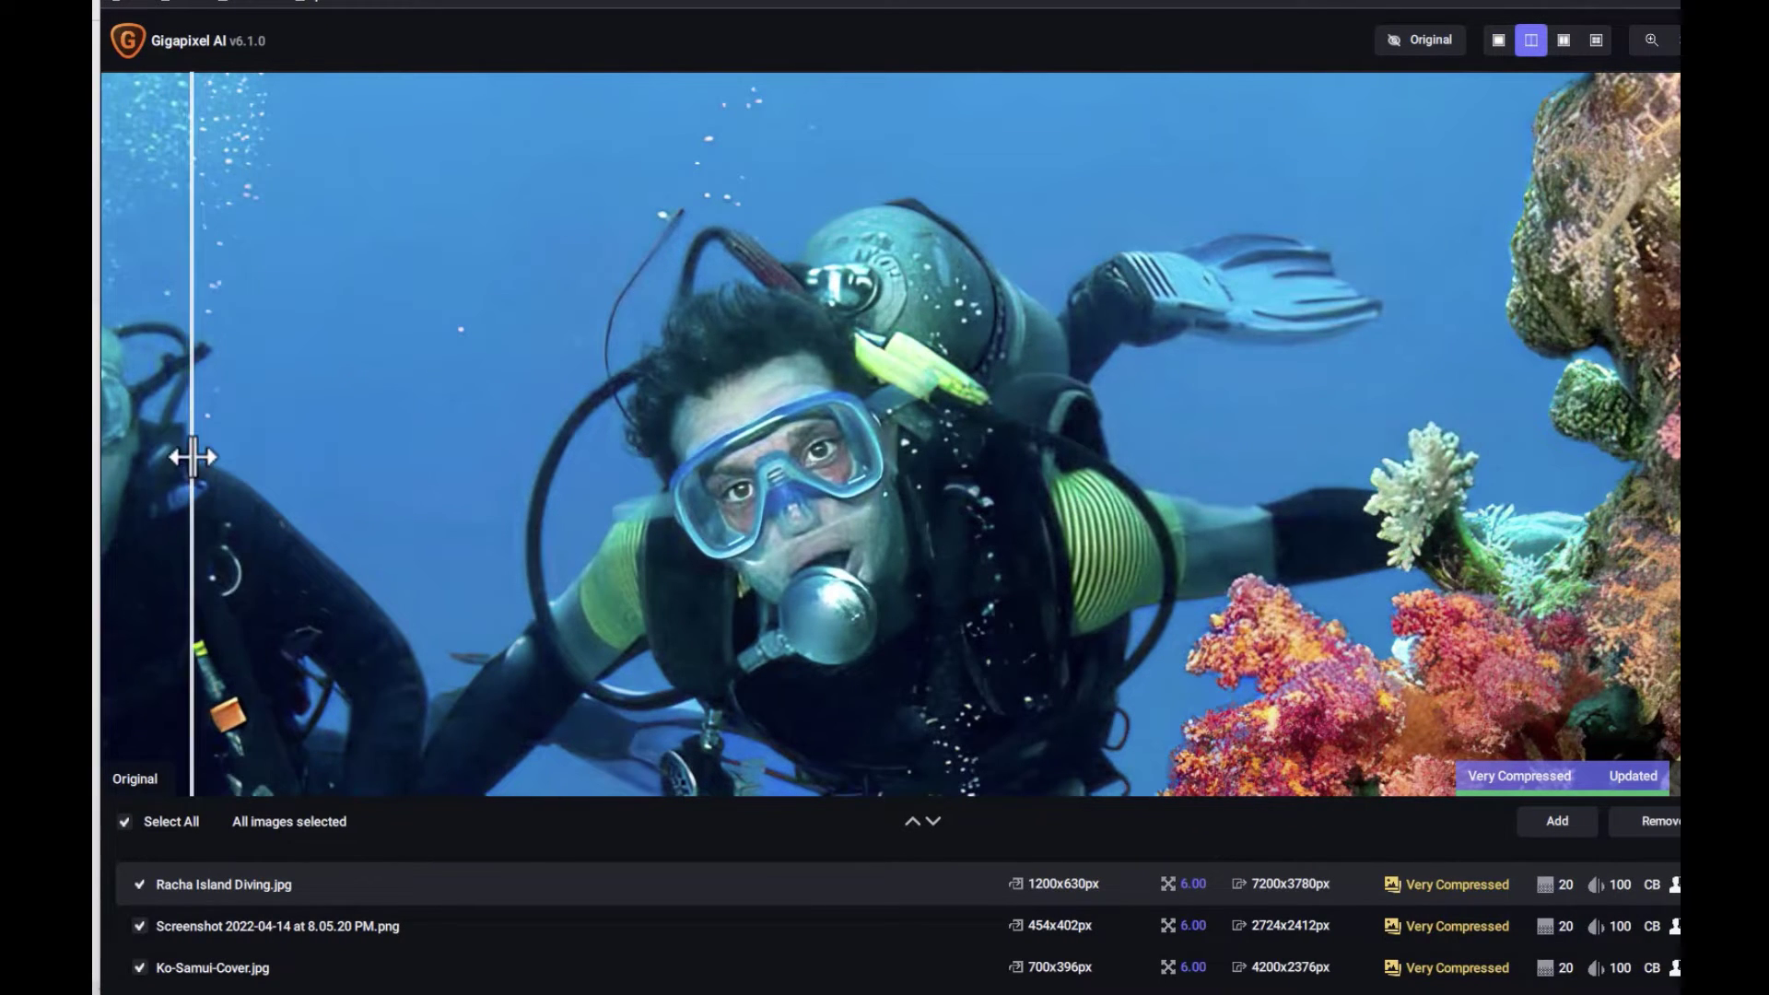
click(1565, 42)
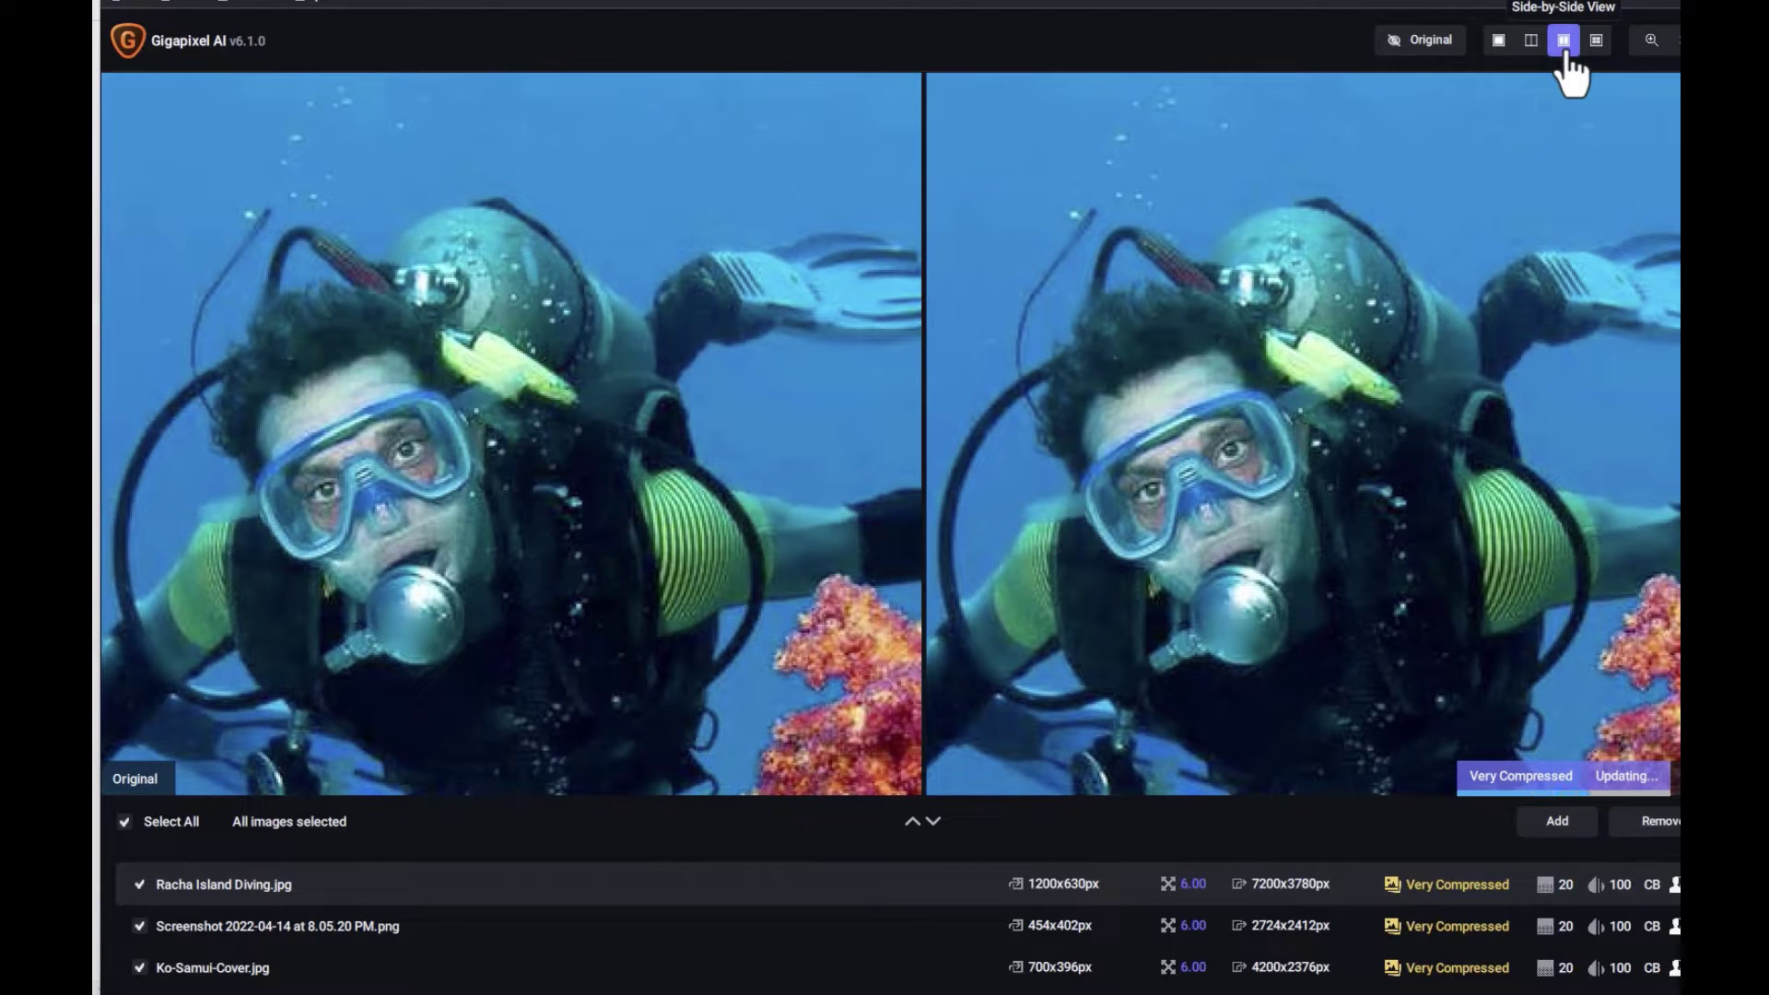
click(1599, 42)
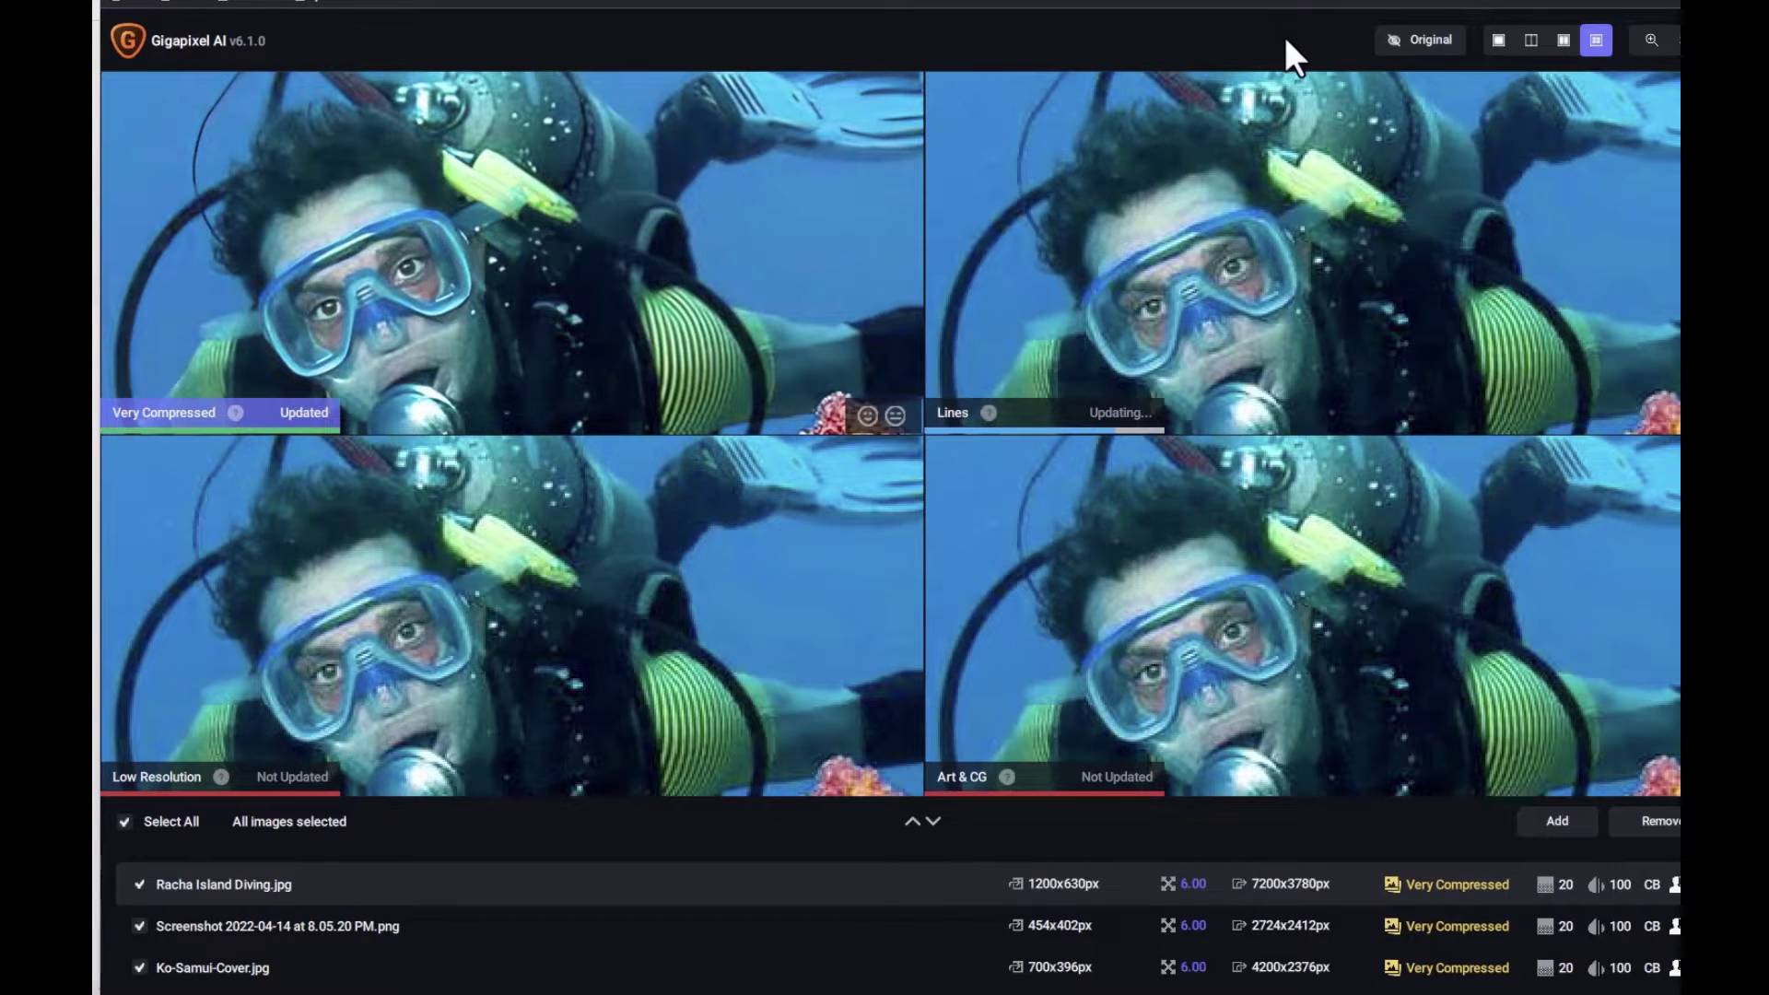
click(1500, 40)
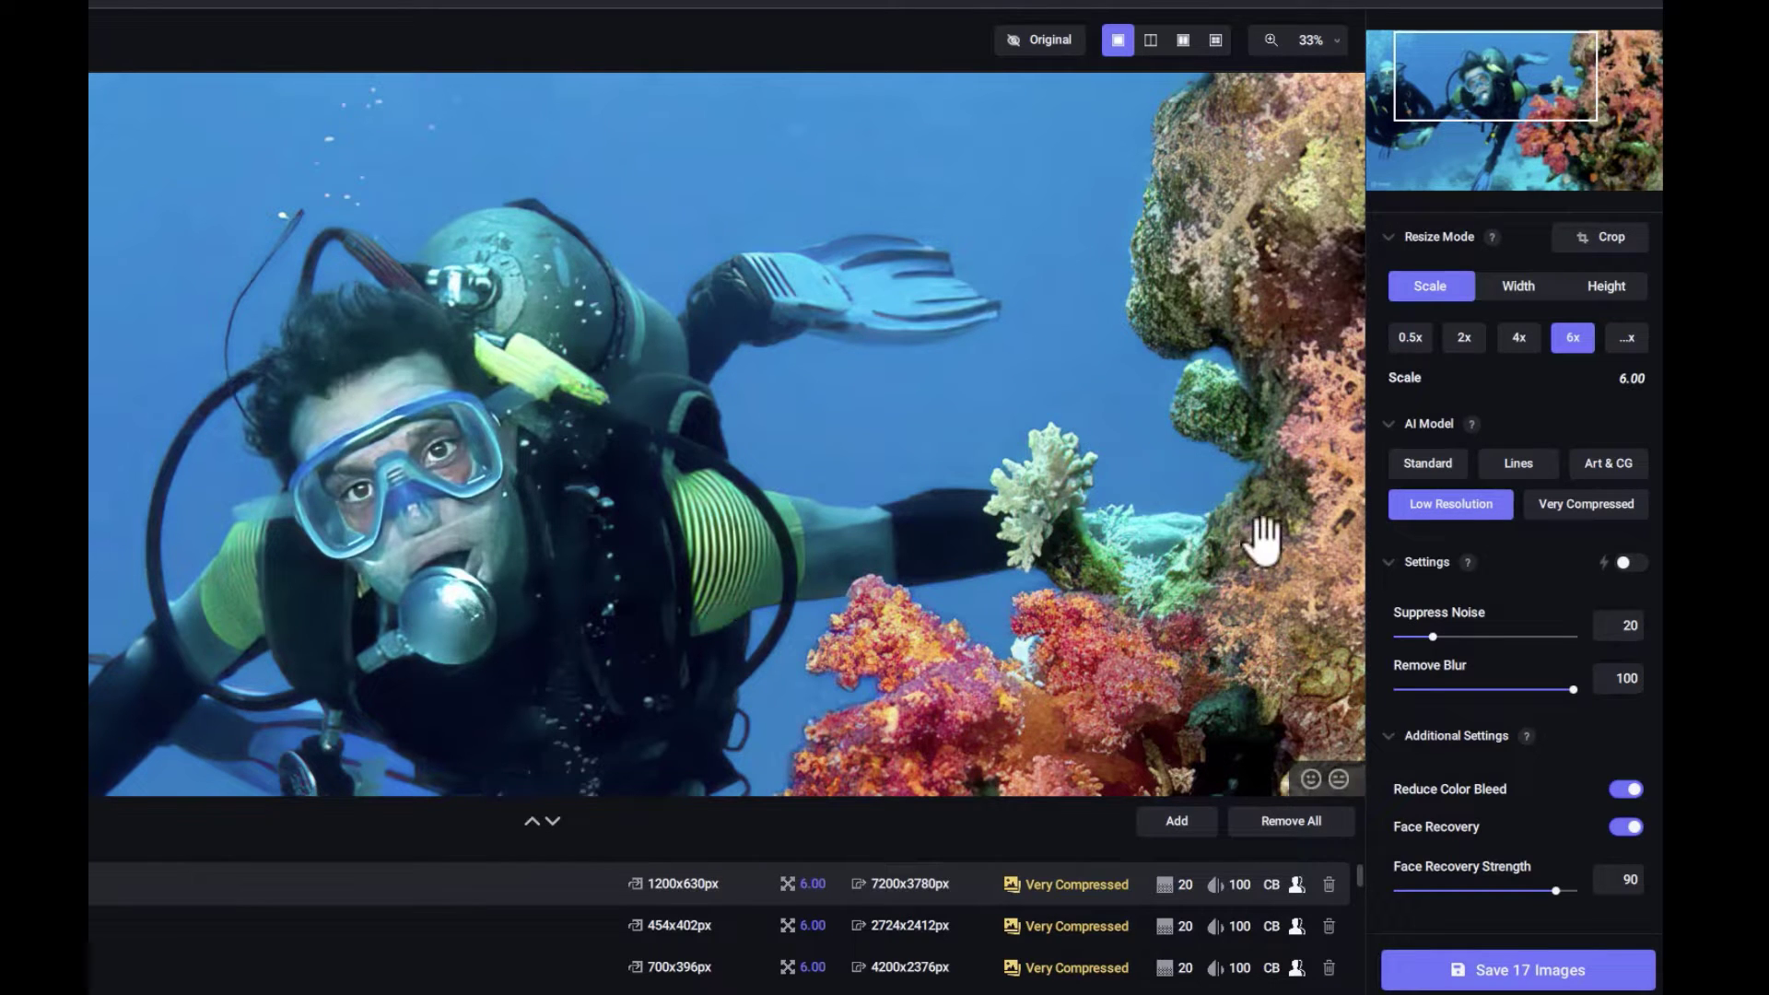
Step: Try the Standard and Low Resolution AI models on the images, and settle on the Very Compressed model
mouse_move(1406, 474)
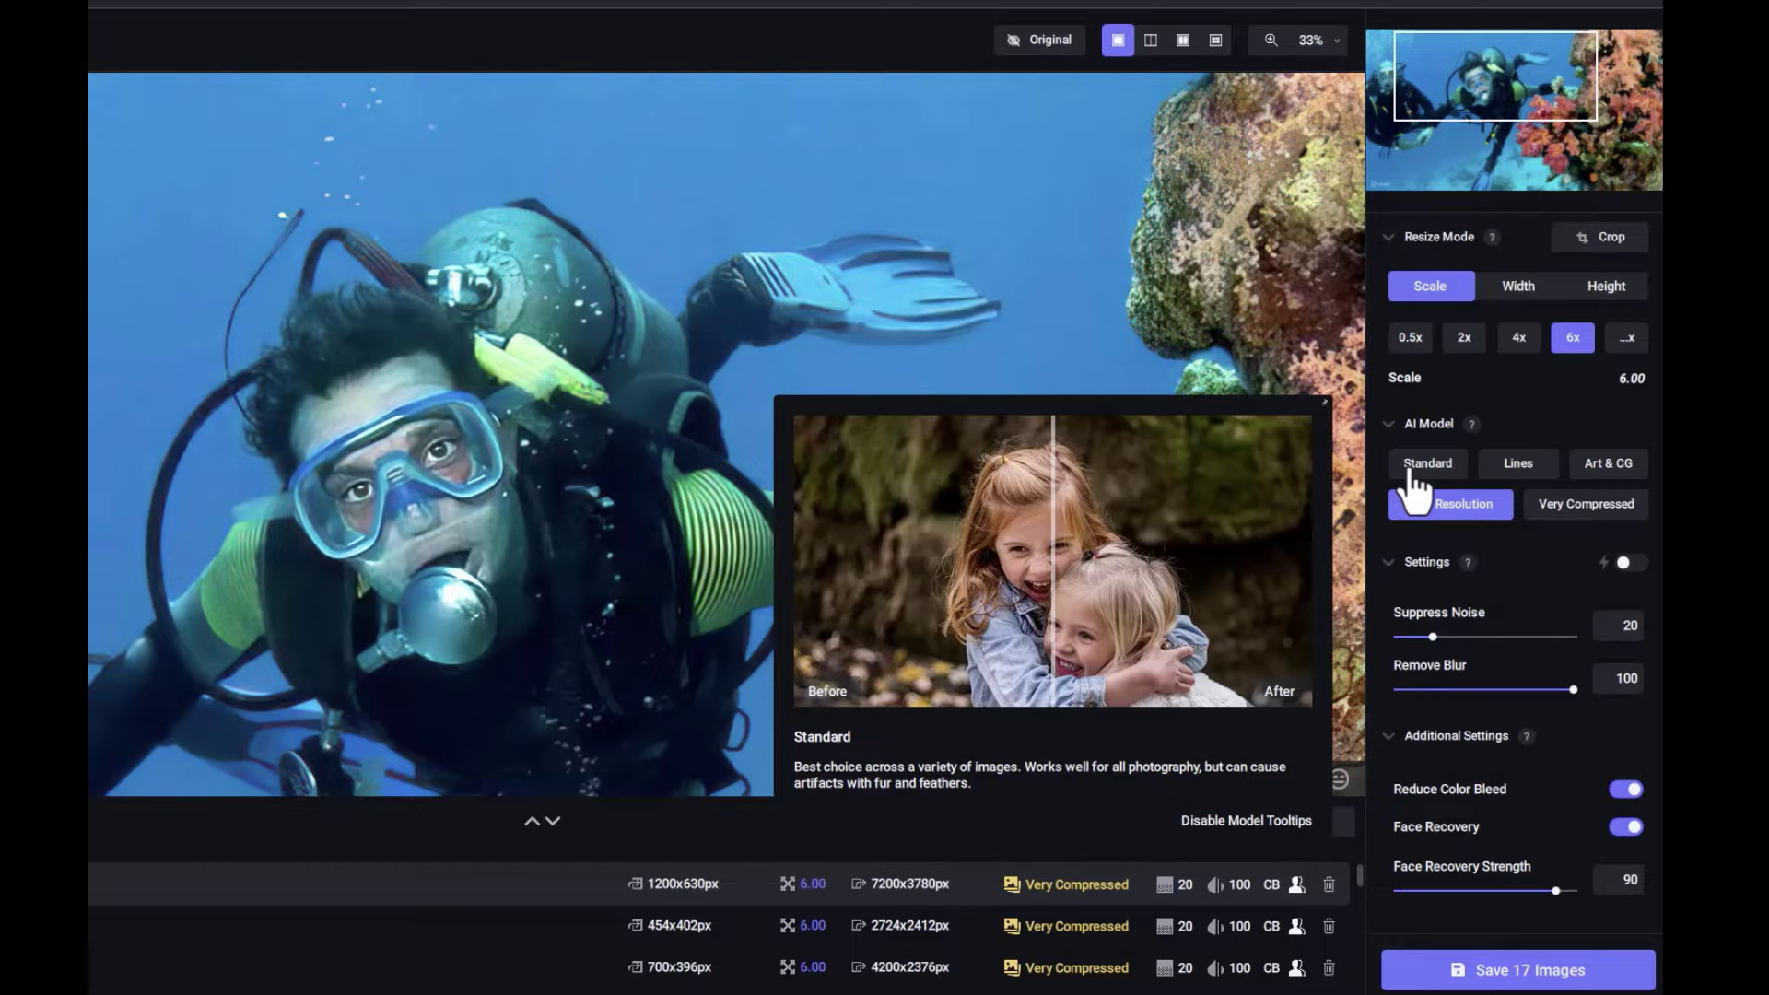
click(1412, 470)
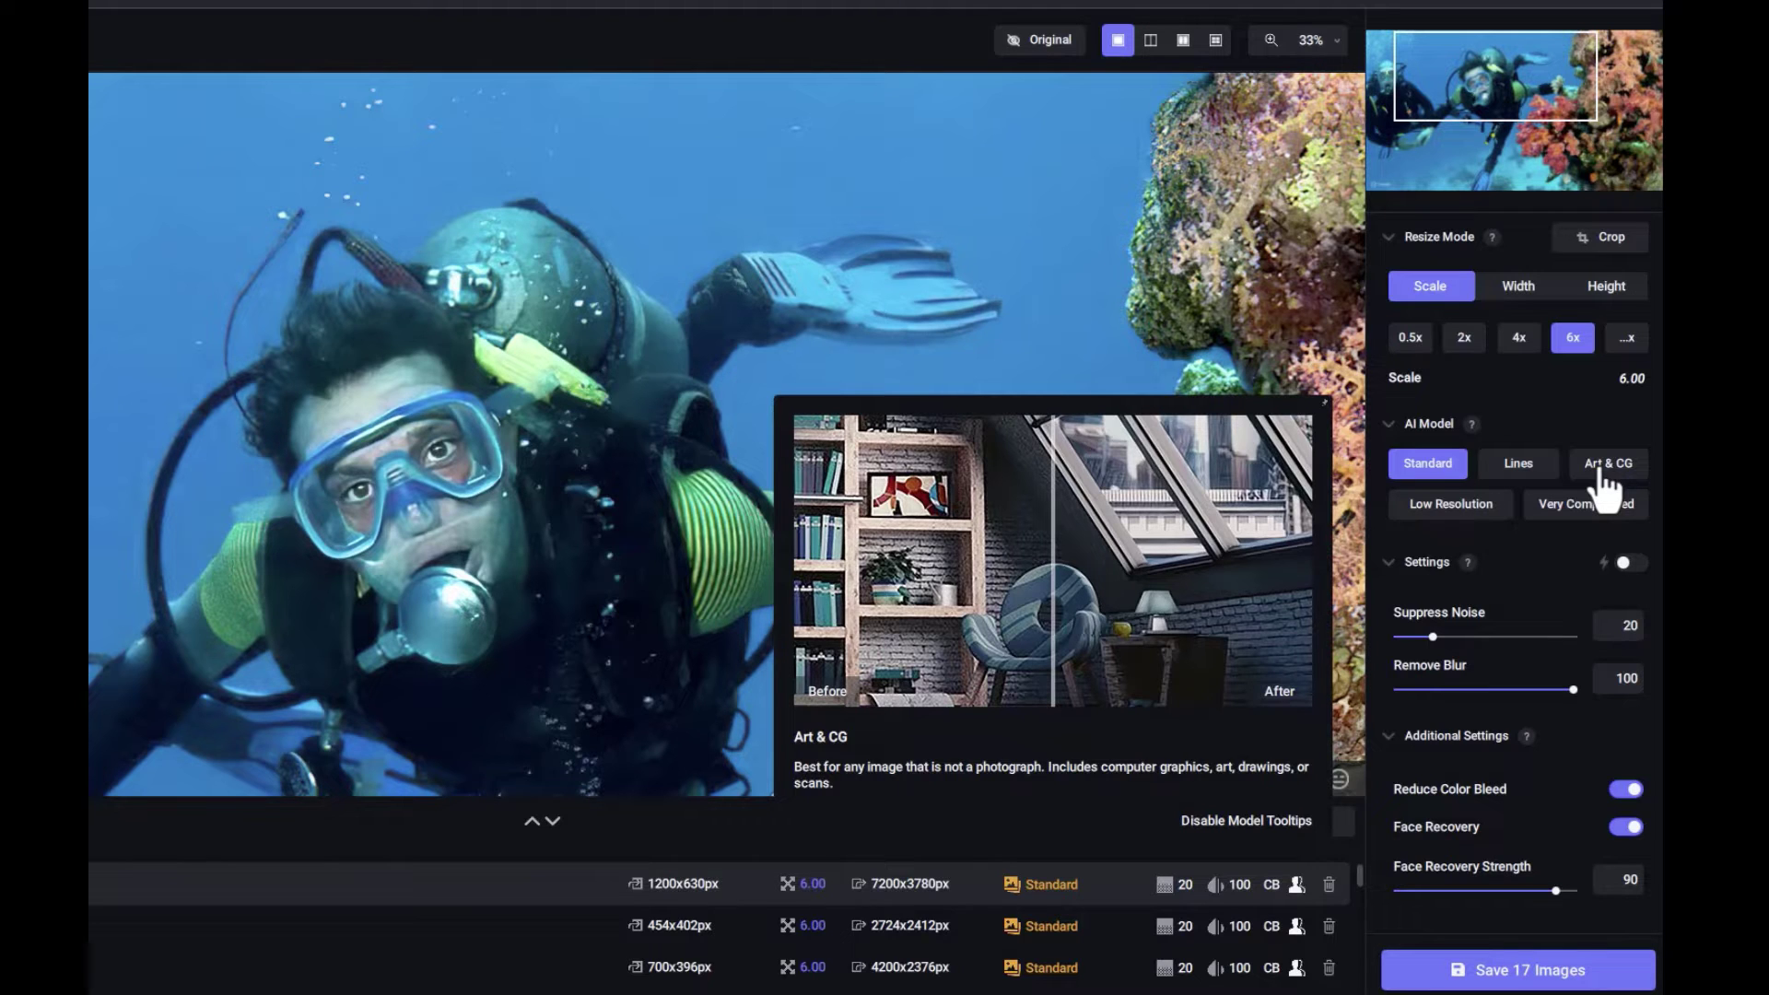
click(1453, 520)
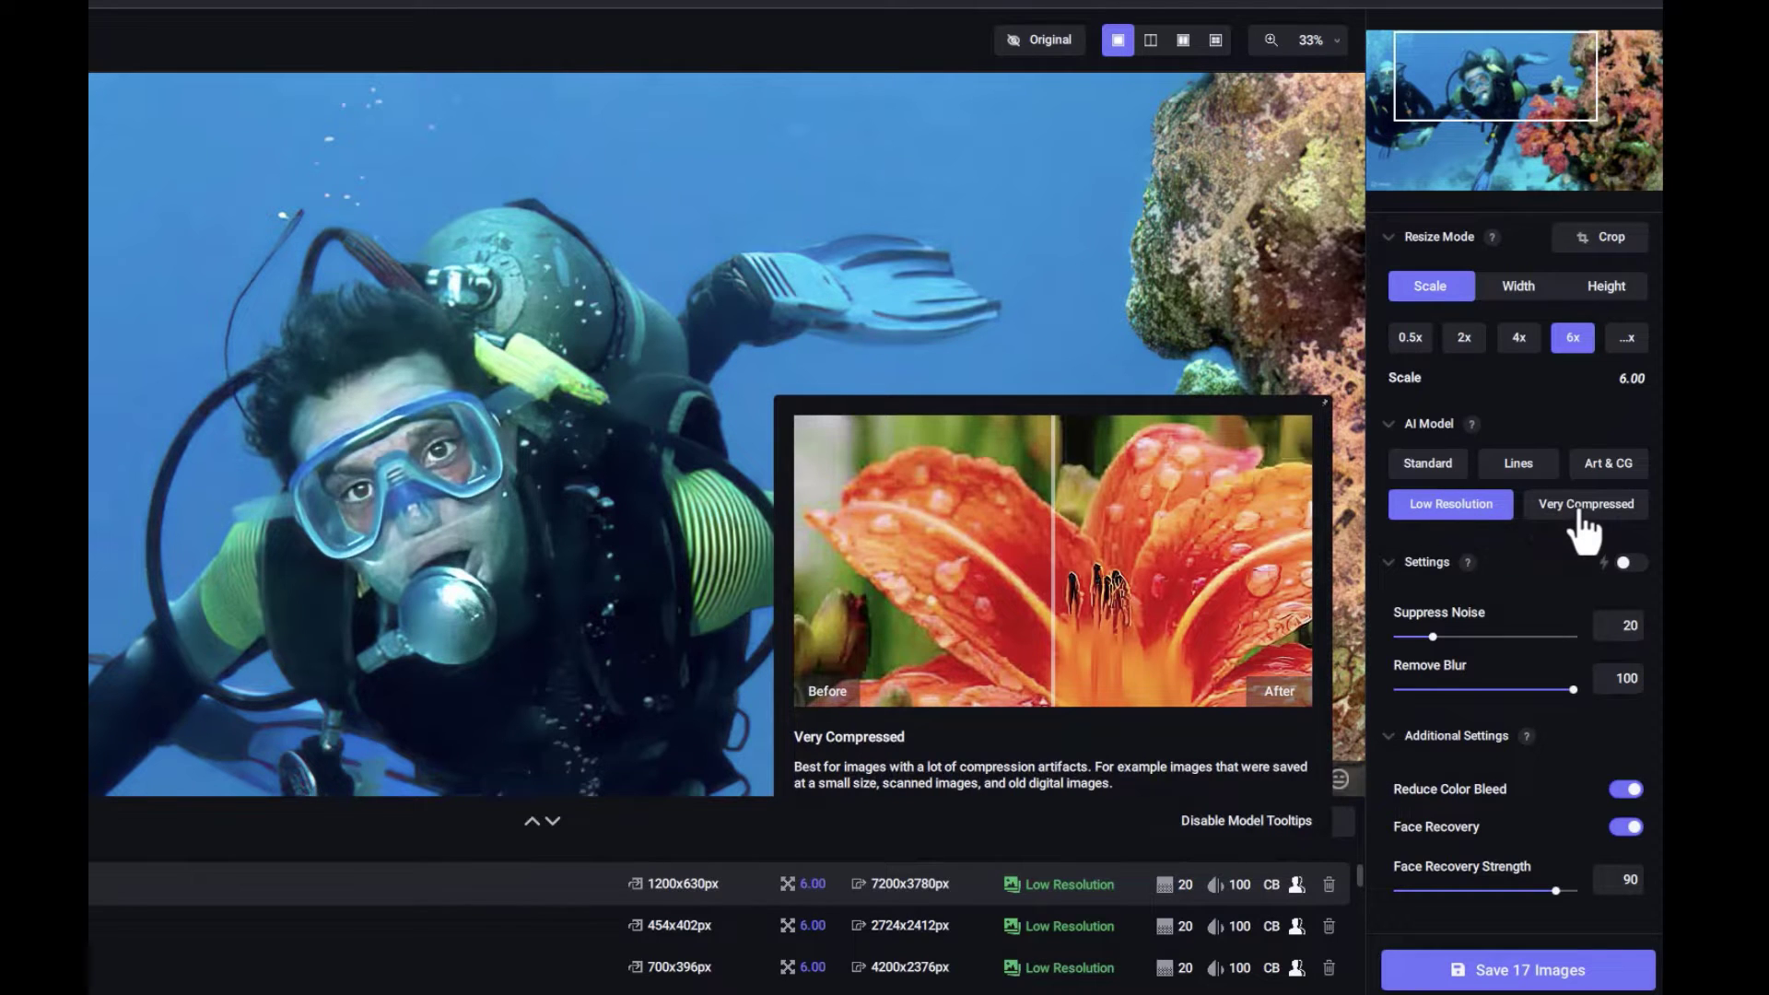
click(1580, 510)
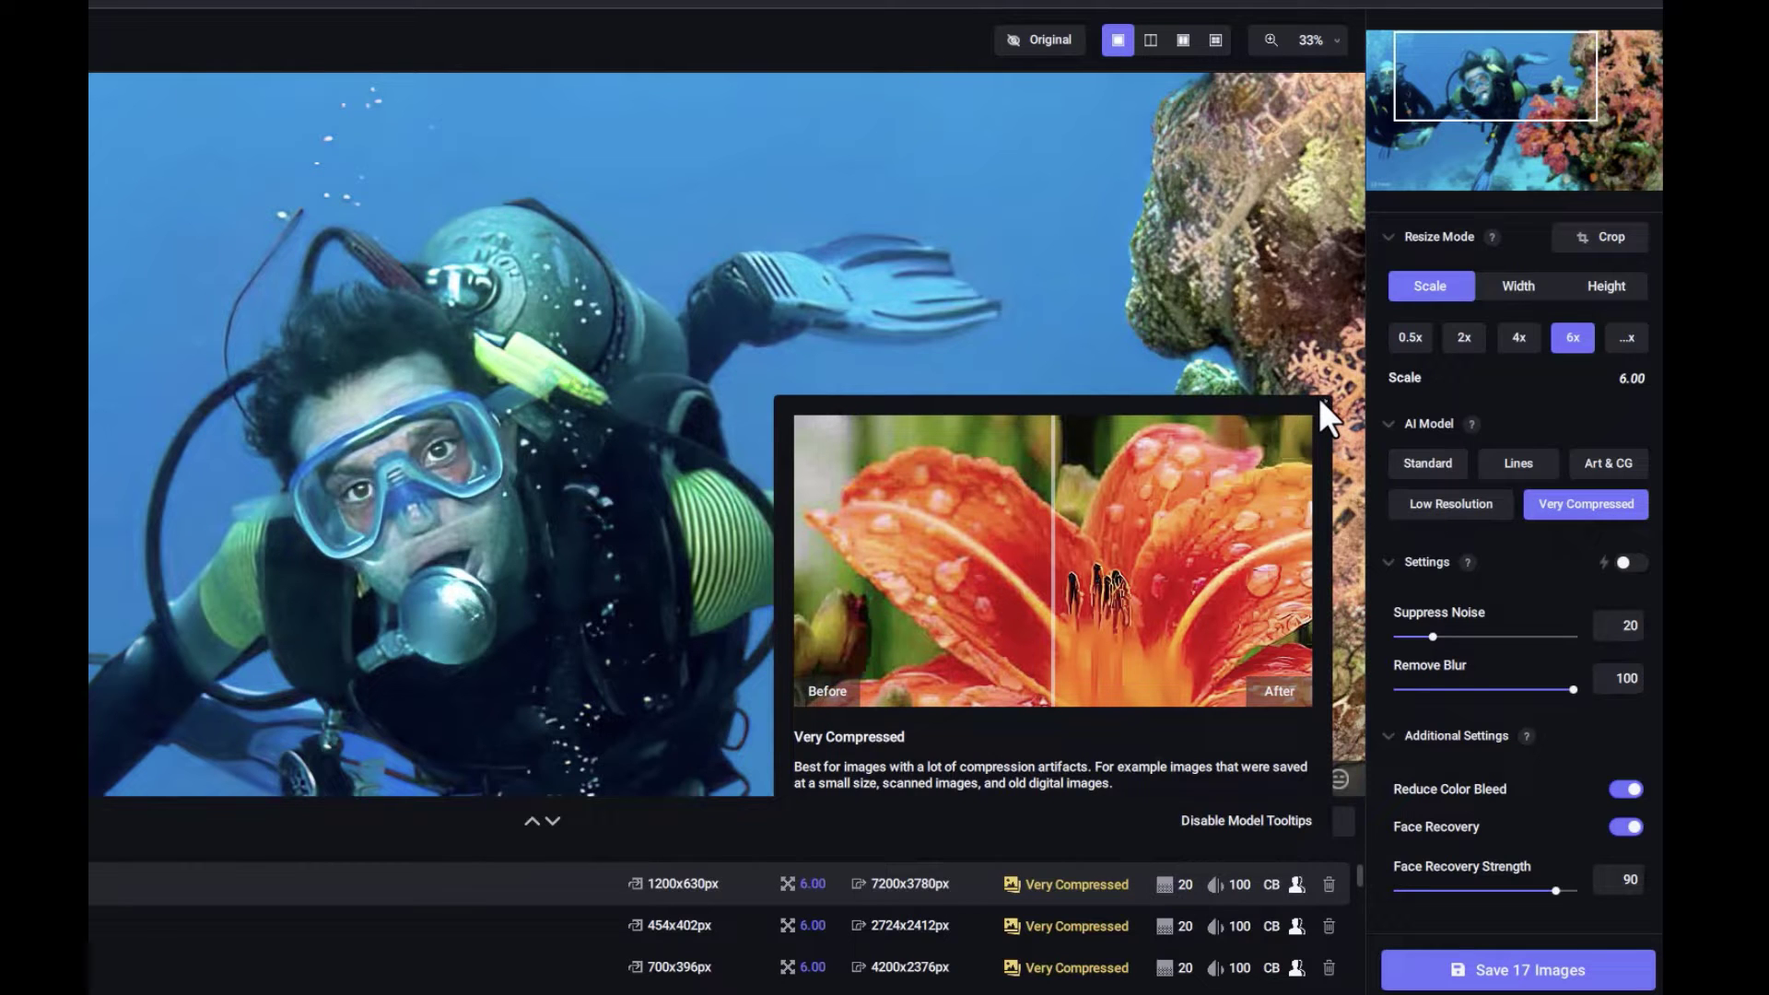
click(1454, 507)
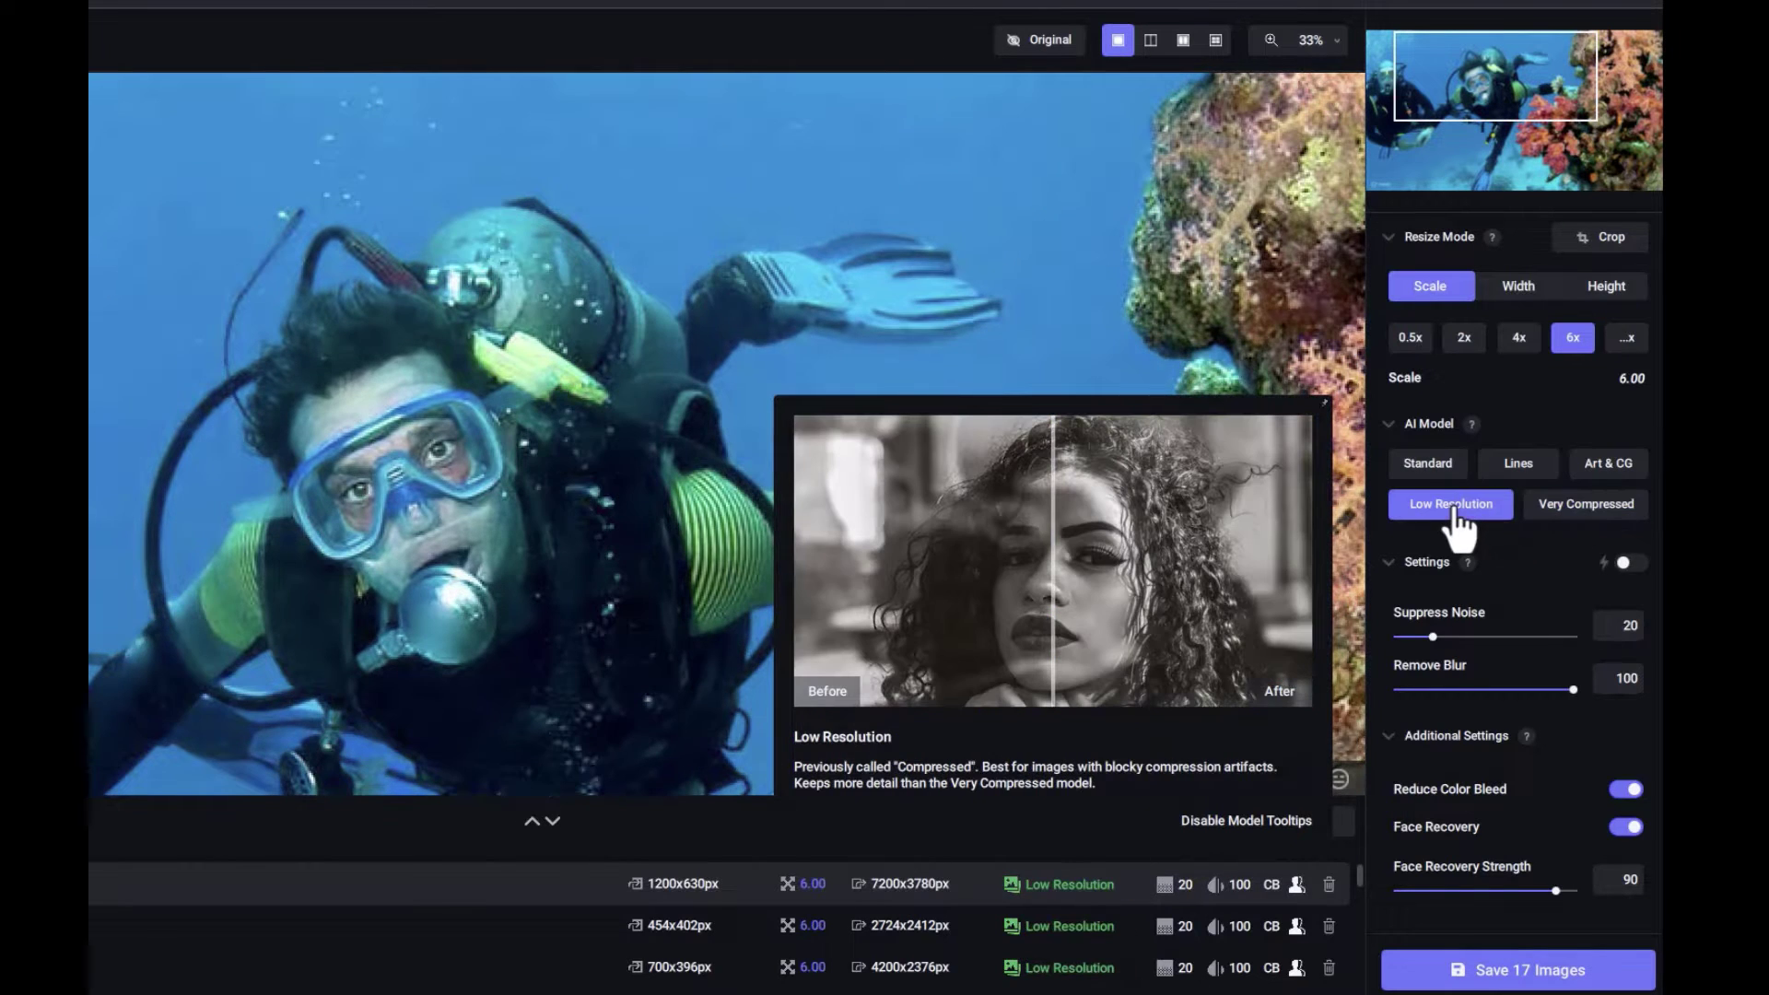
click(1581, 515)
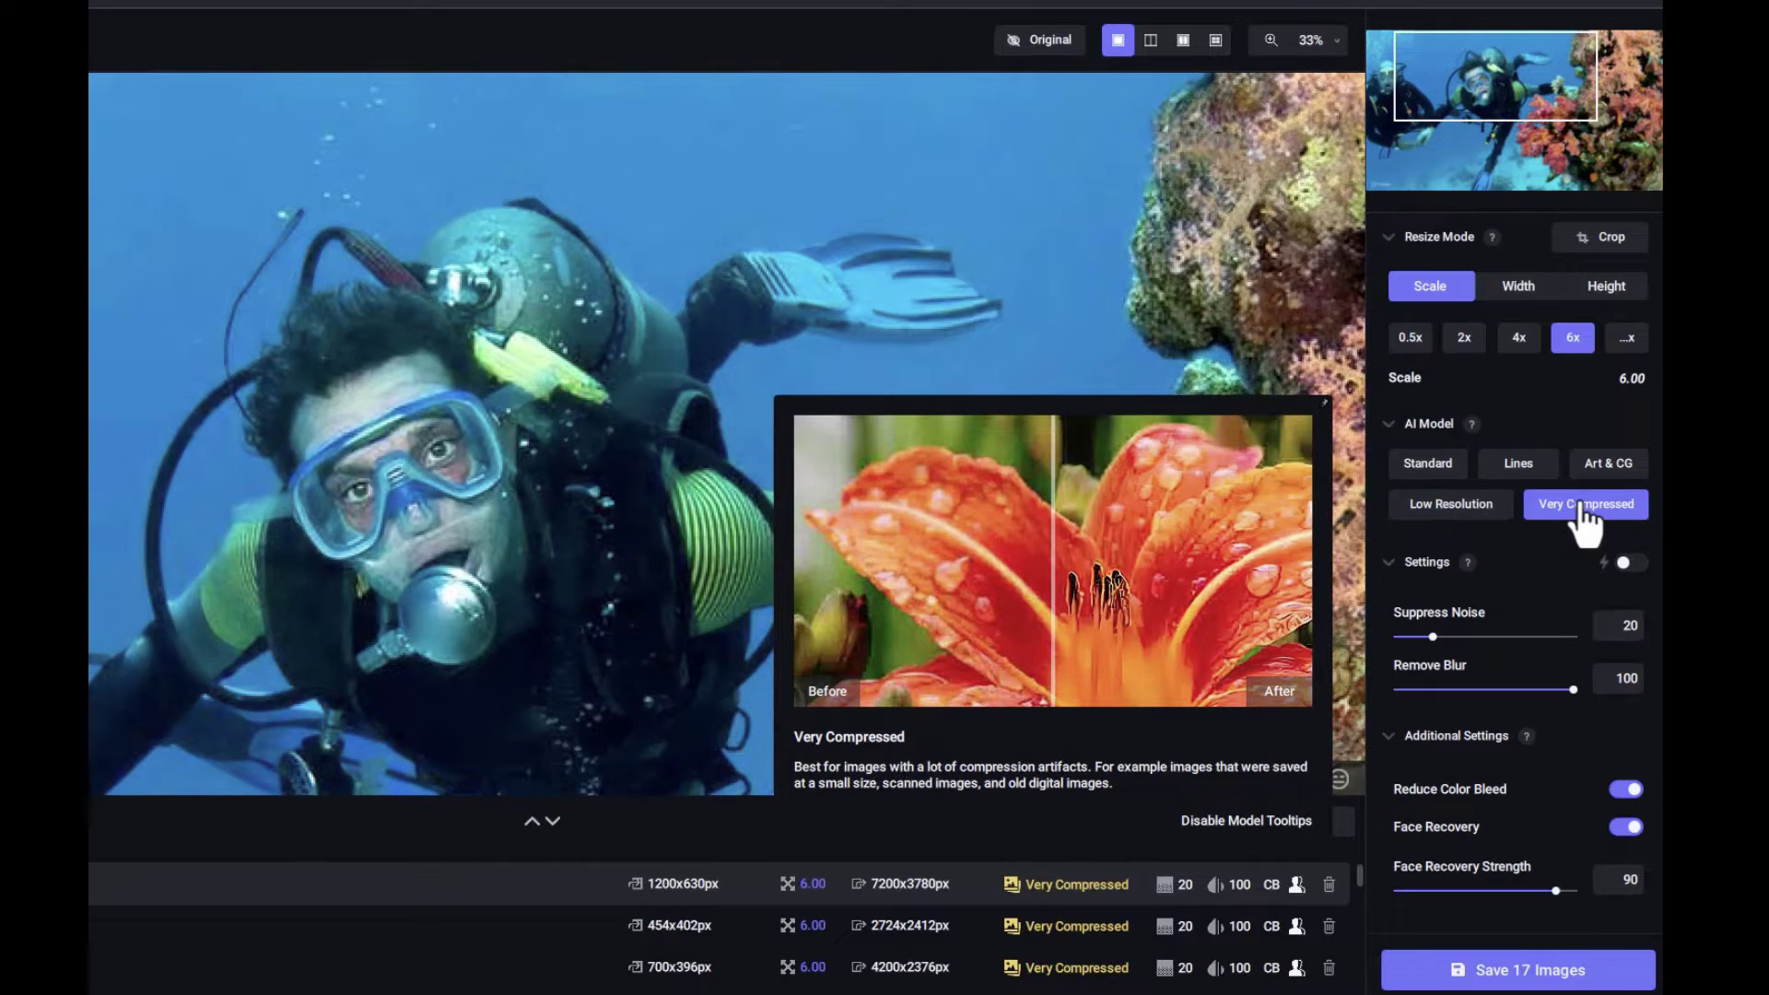
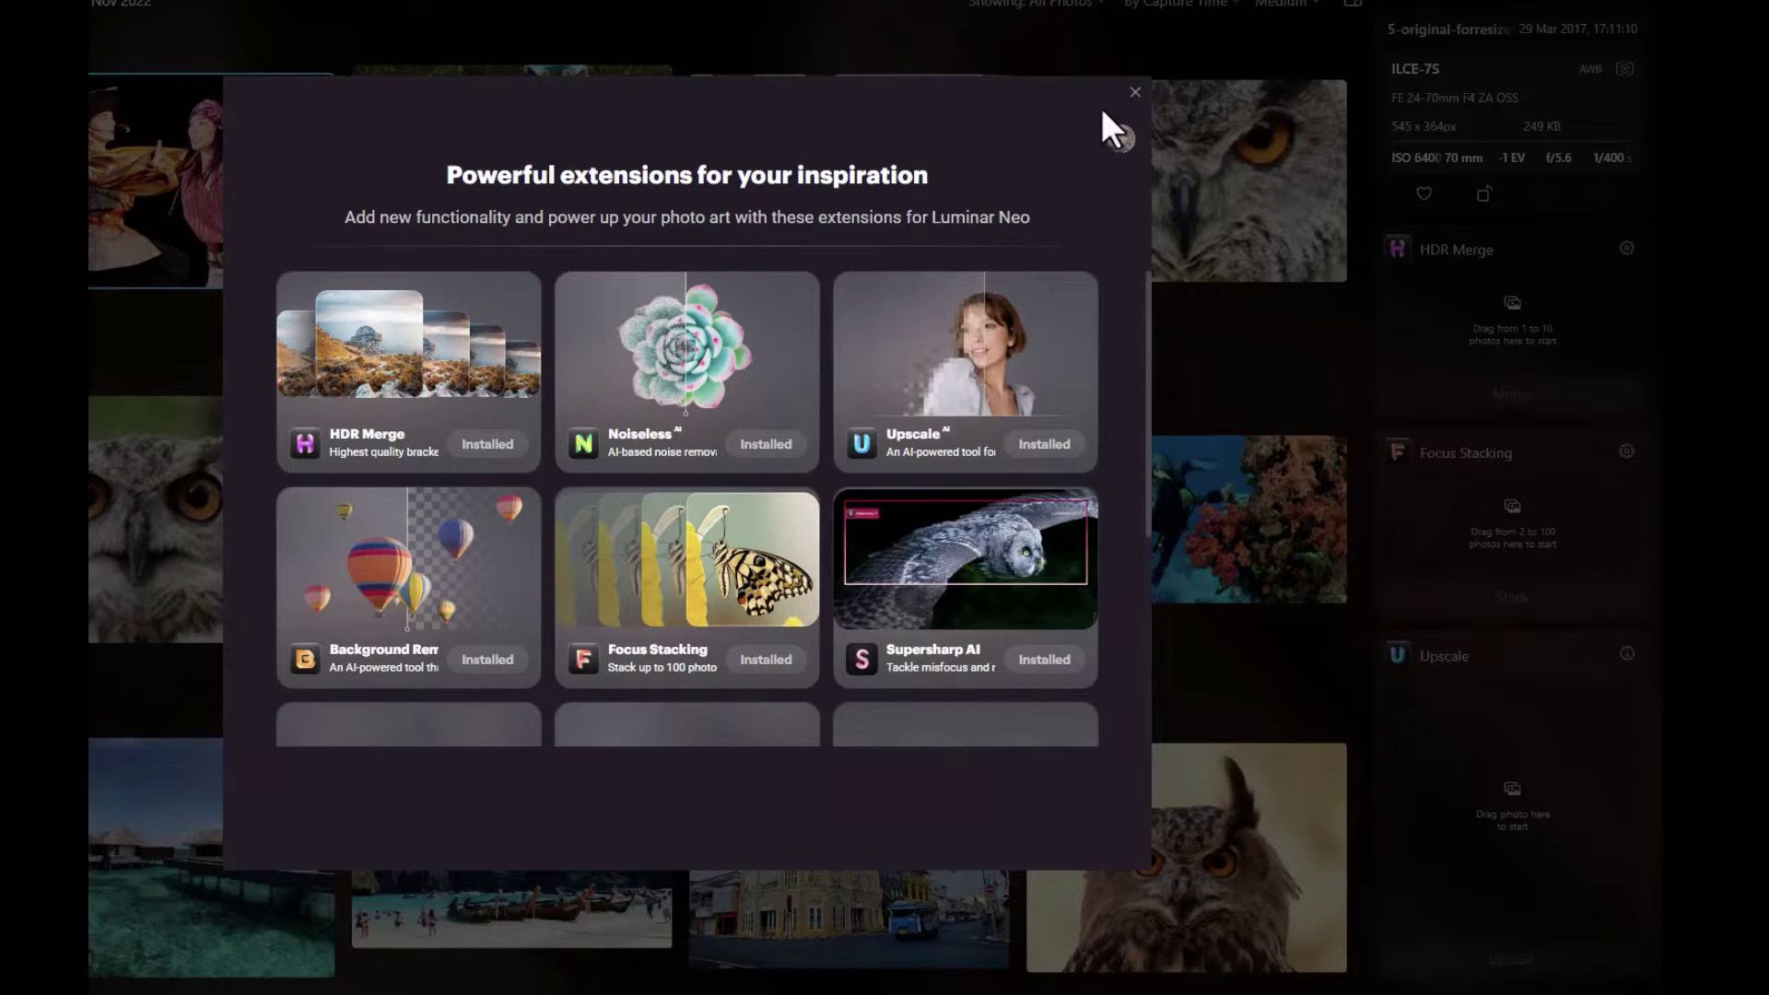
Step: Switch to Luminar Neo, upscale the photo of the single diver over the reef by 6x, and open the diver photo
click(1135, 92)
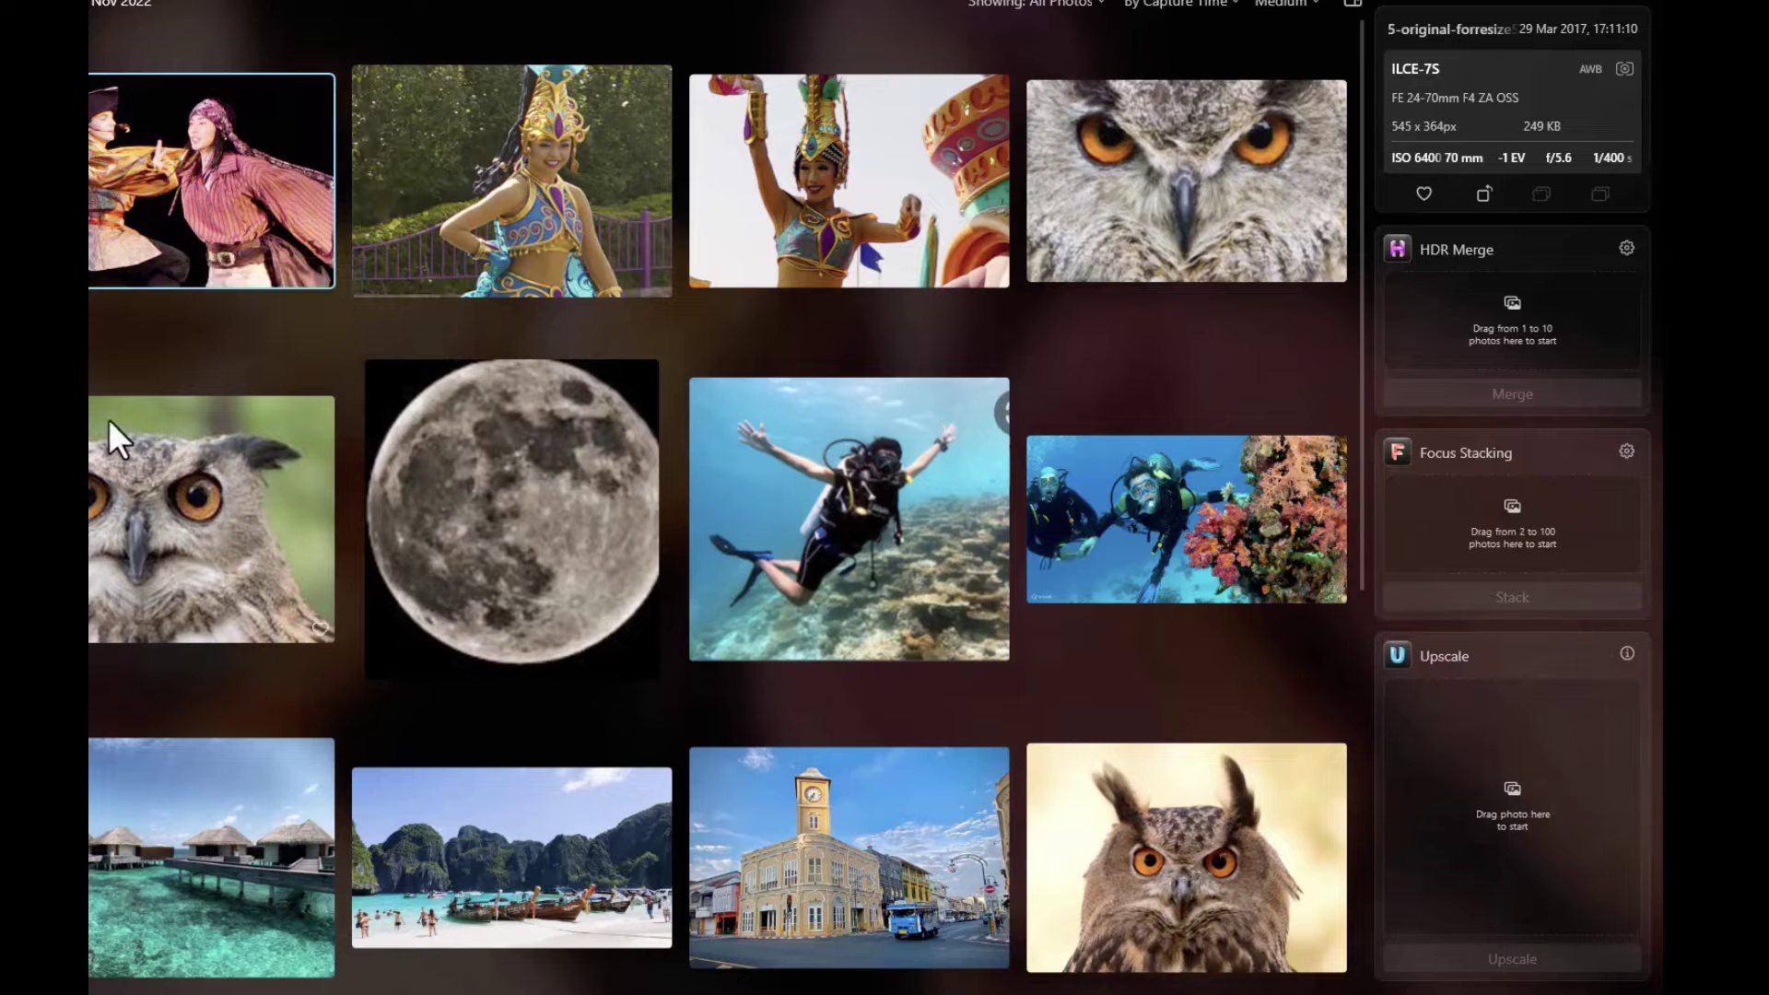
drag(829, 551, 1485, 804)
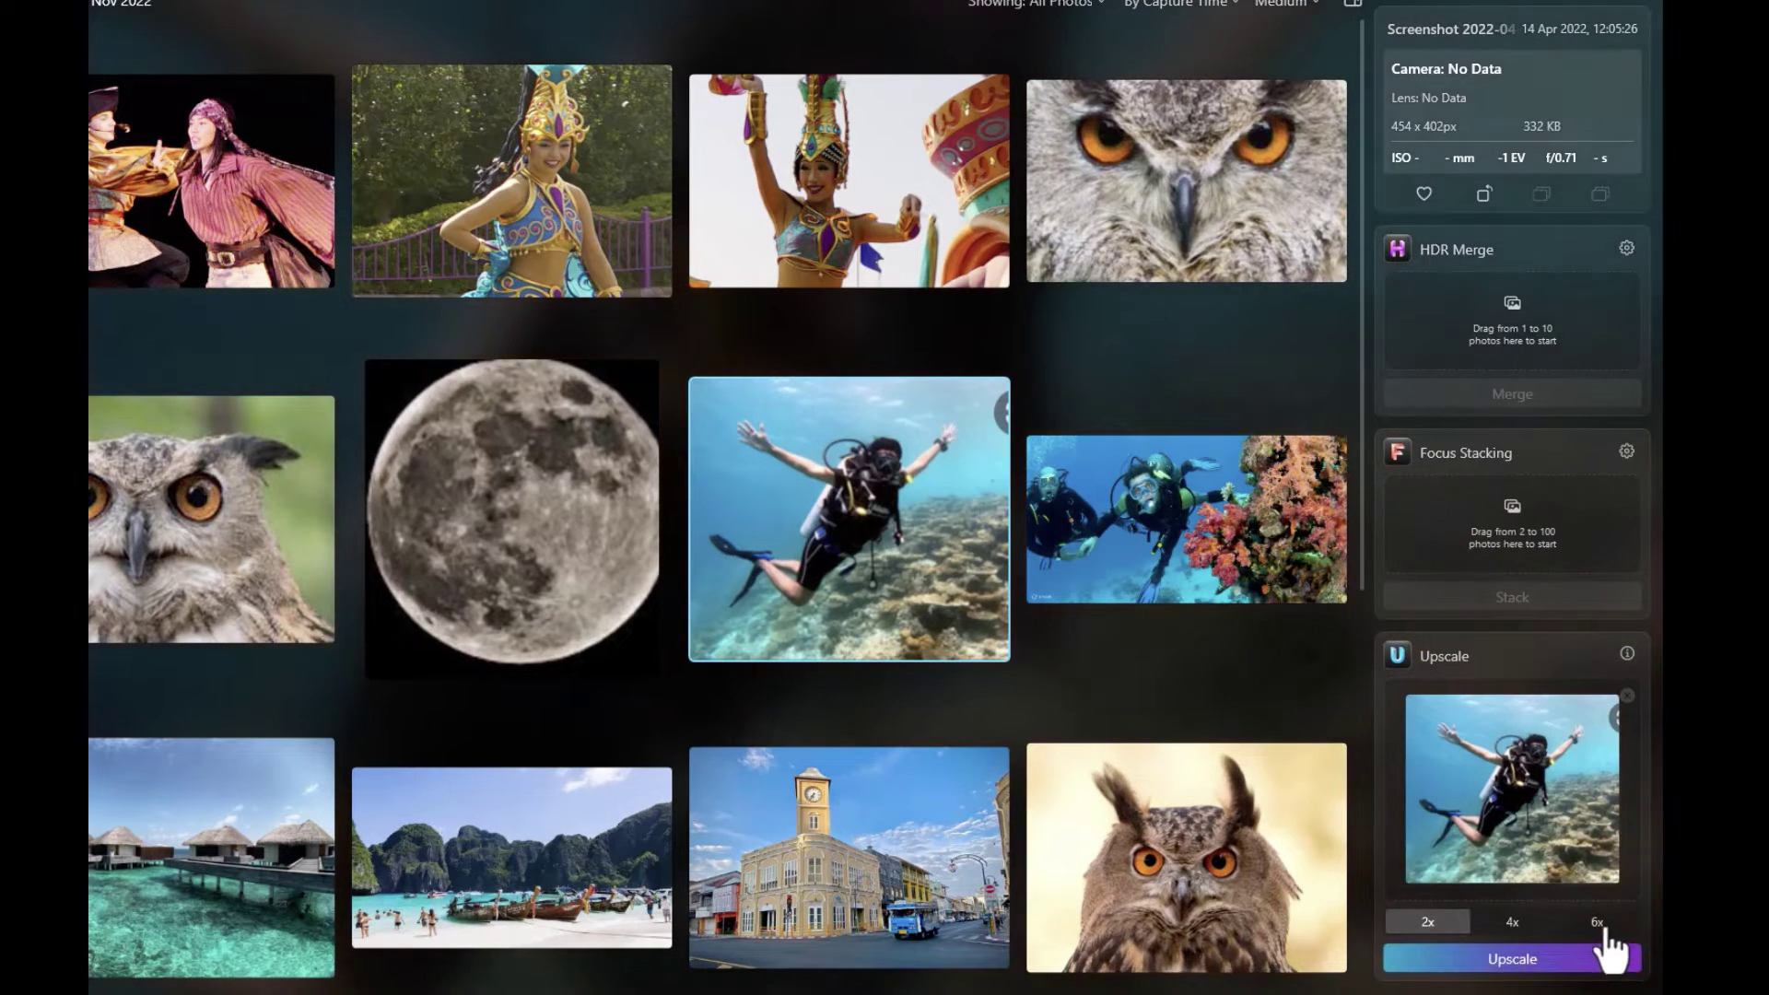
click(1599, 924)
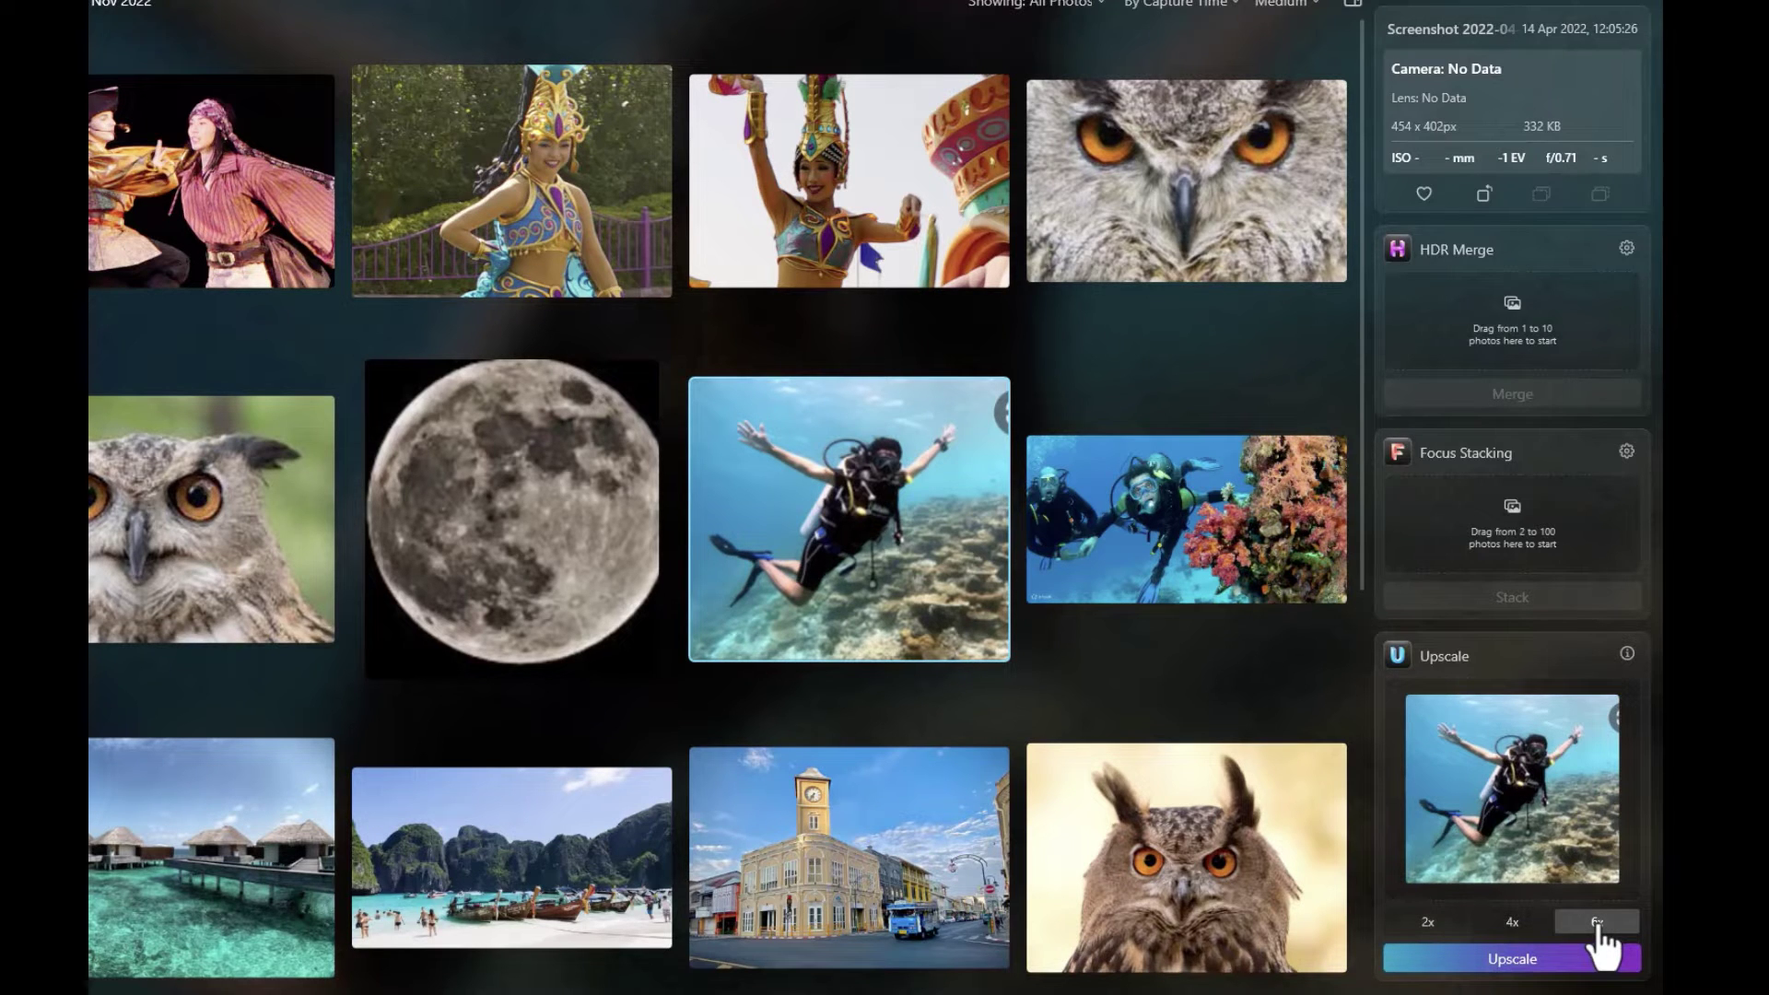
click(1580, 963)
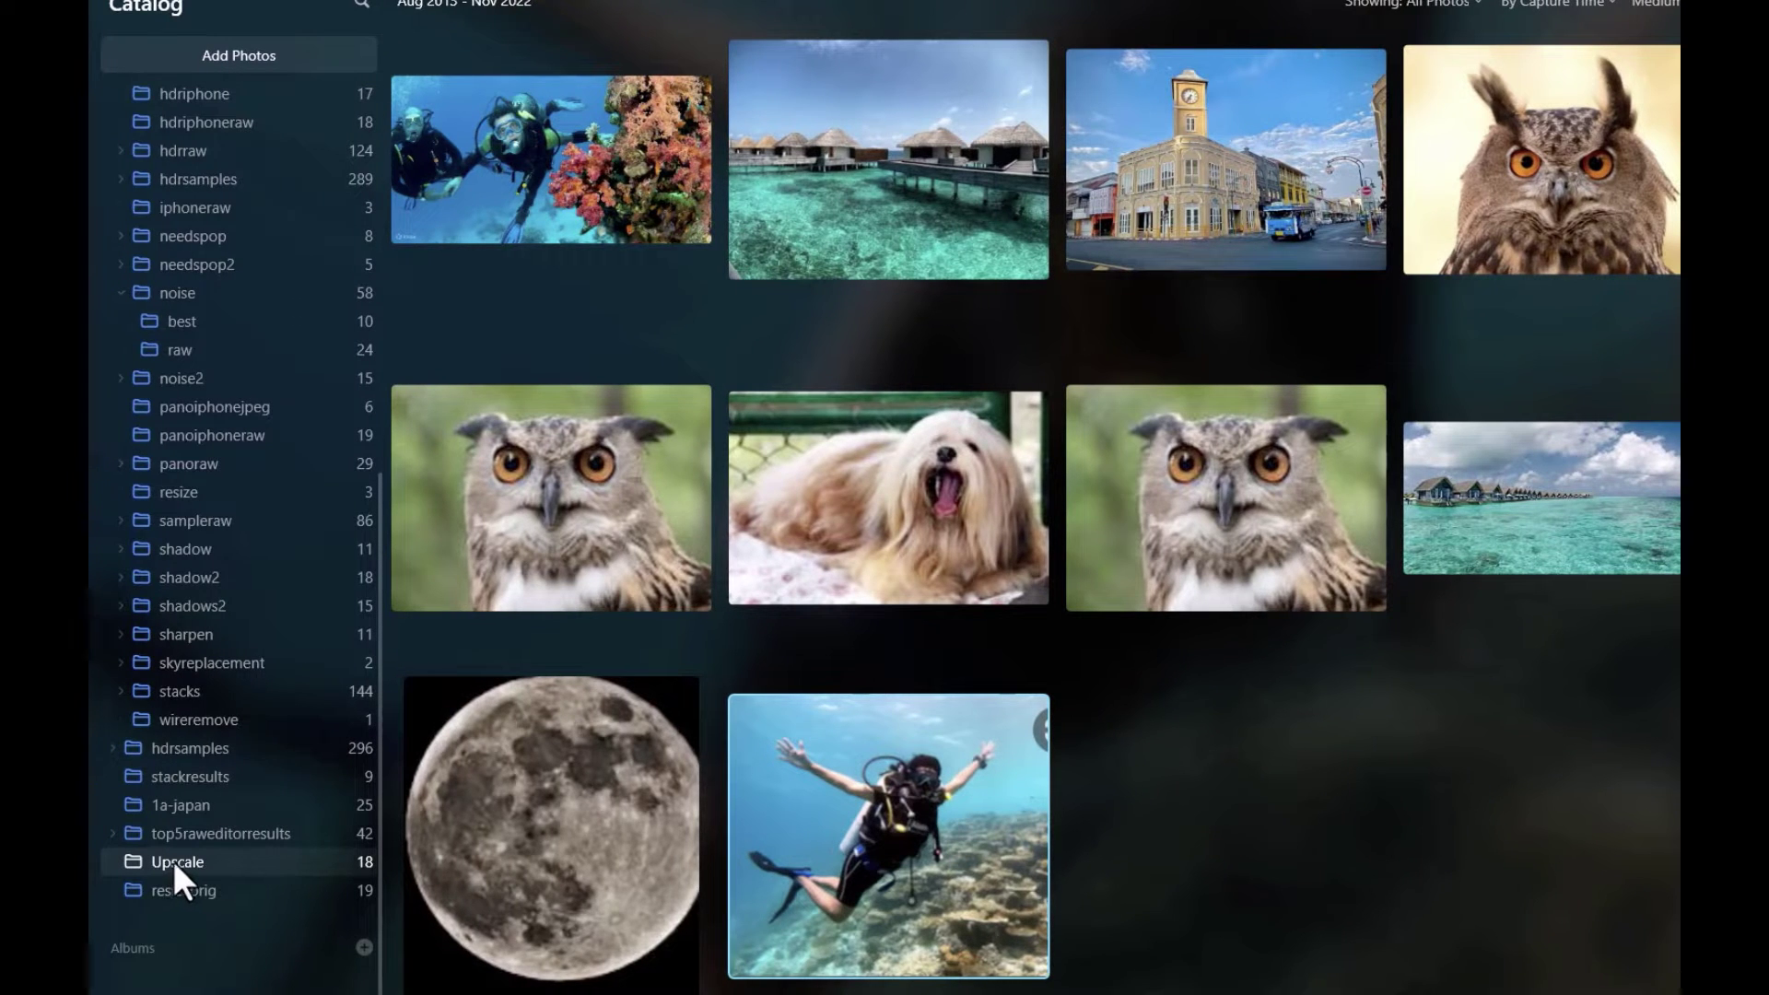
double_click(862, 818)
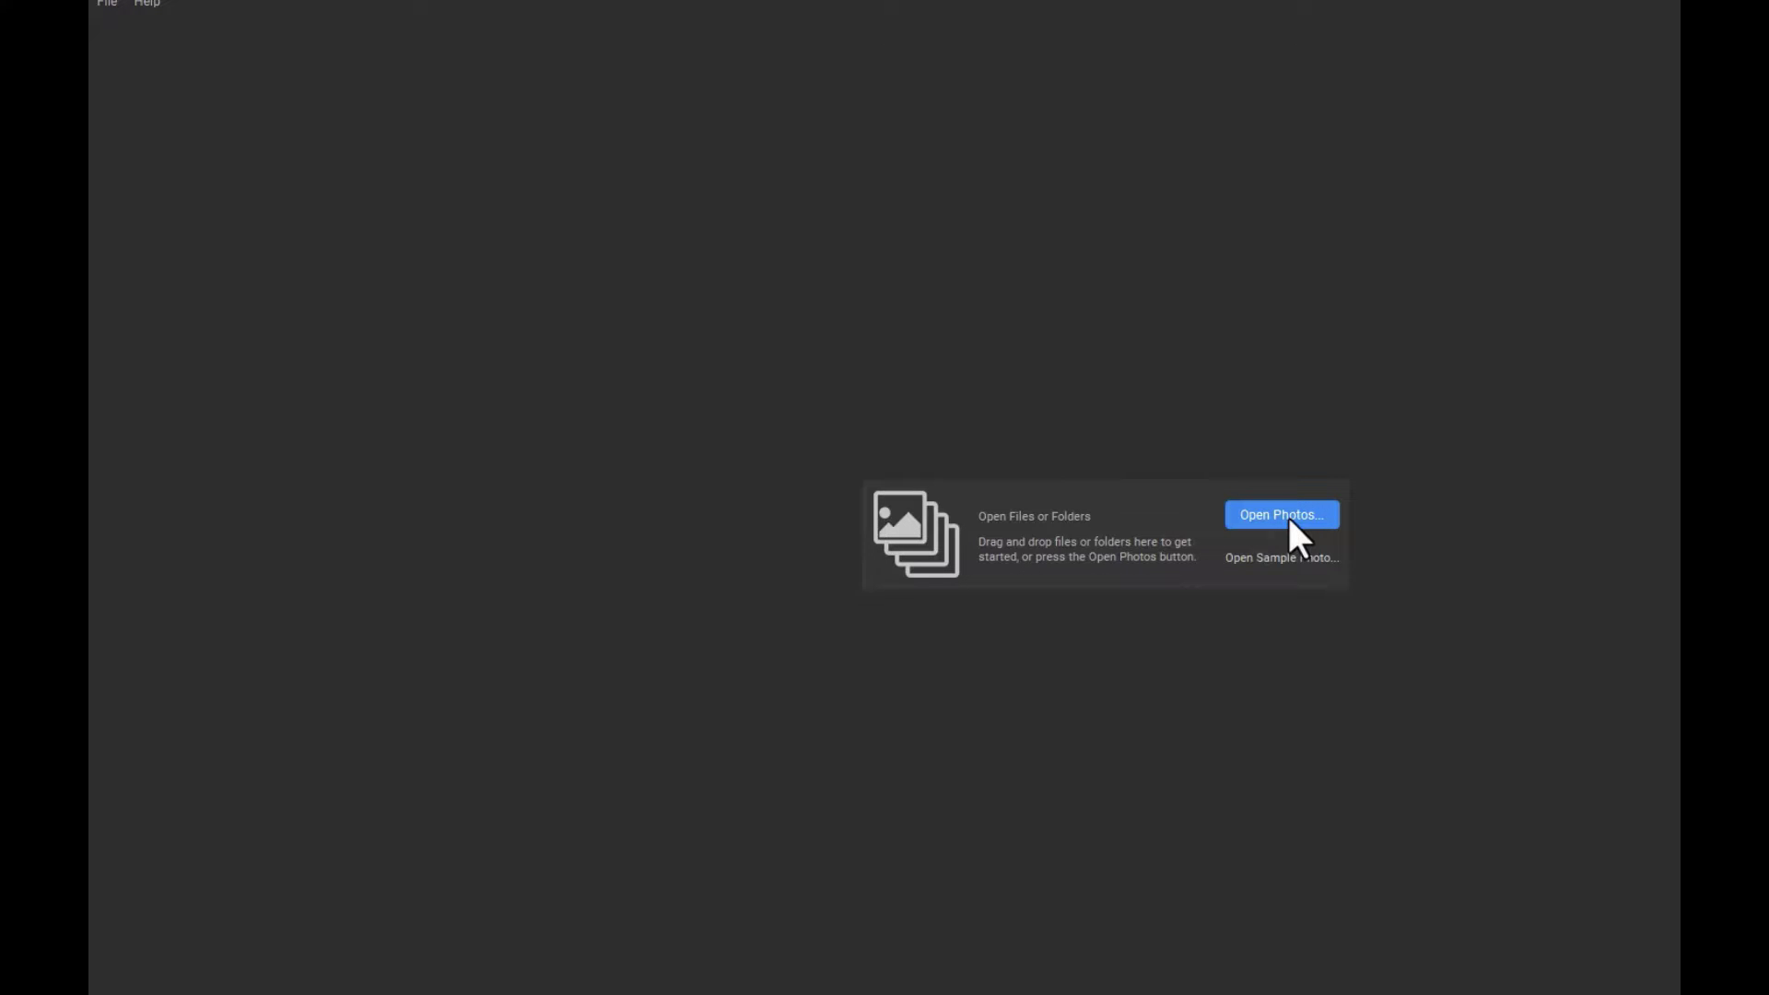
Step: Switch to ON1 Resize AI and open the range of images from the resizeorig folder in sampleimages on drive D
click(1286, 514)
click(193, 410)
double_click(393, 350)
scroll(390, 348, down, 3)
click(336, 301)
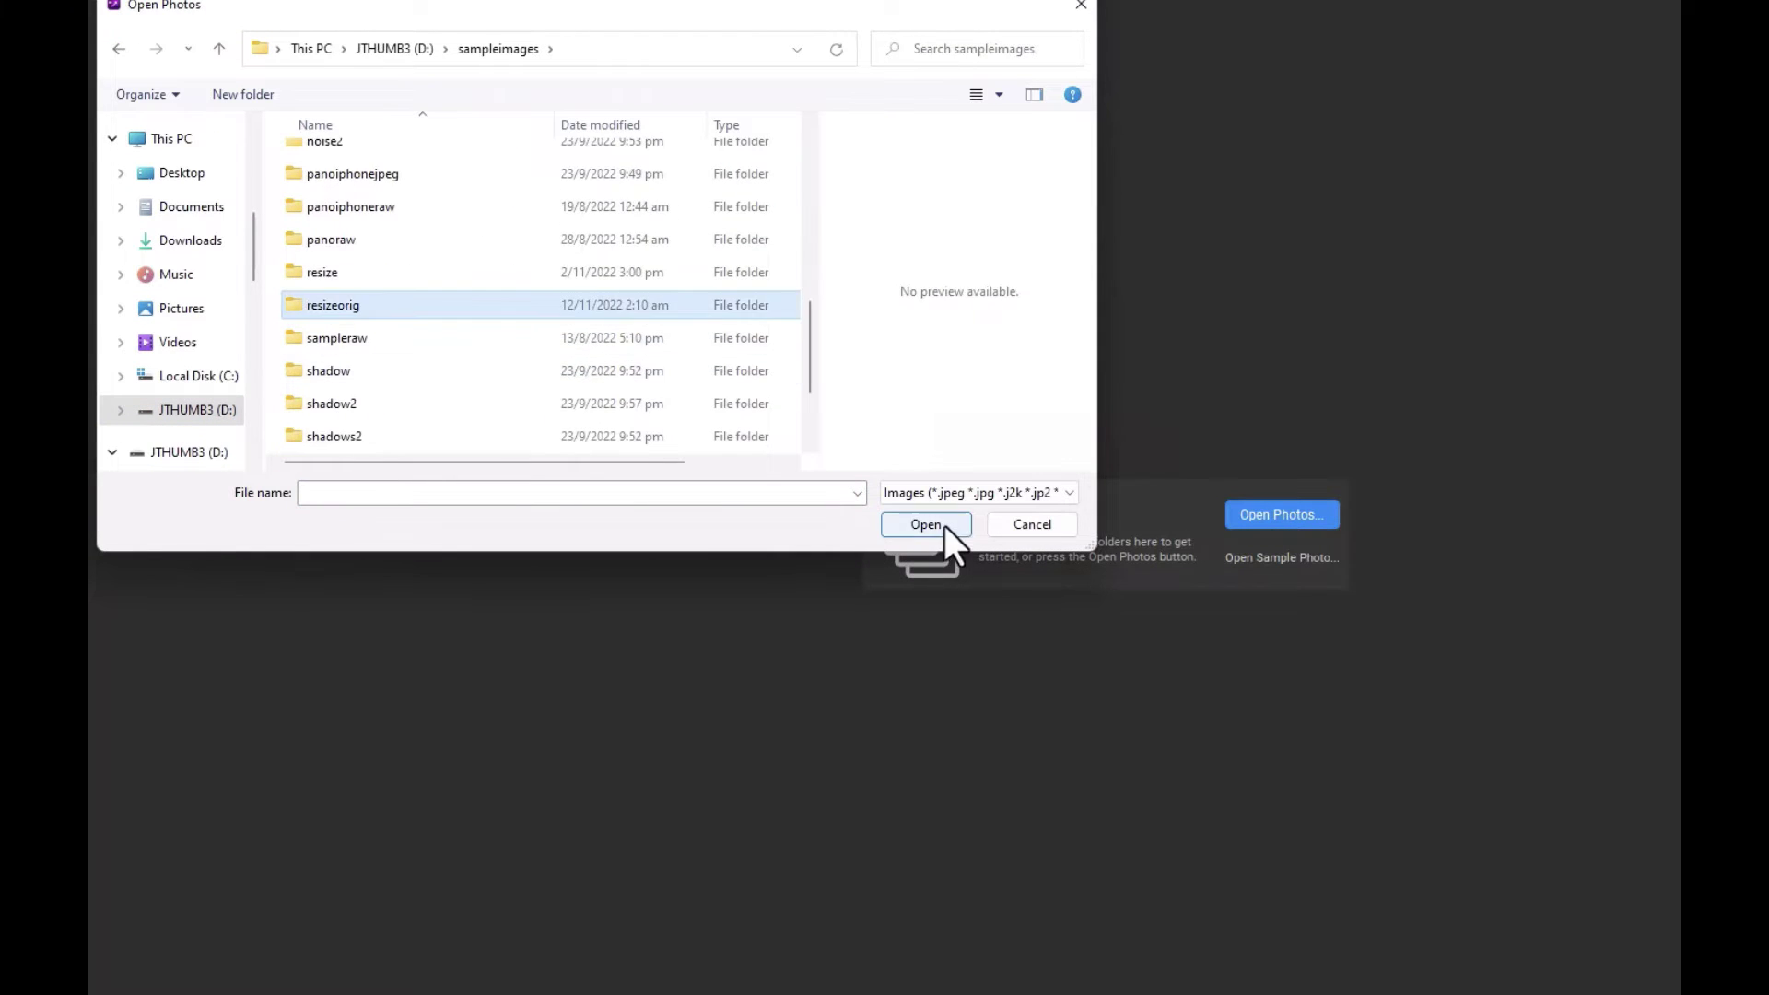
click(926, 524)
click(350, 157)
scroll(399, 277, down, 5)
shift+click(433, 438)
click(926, 524)
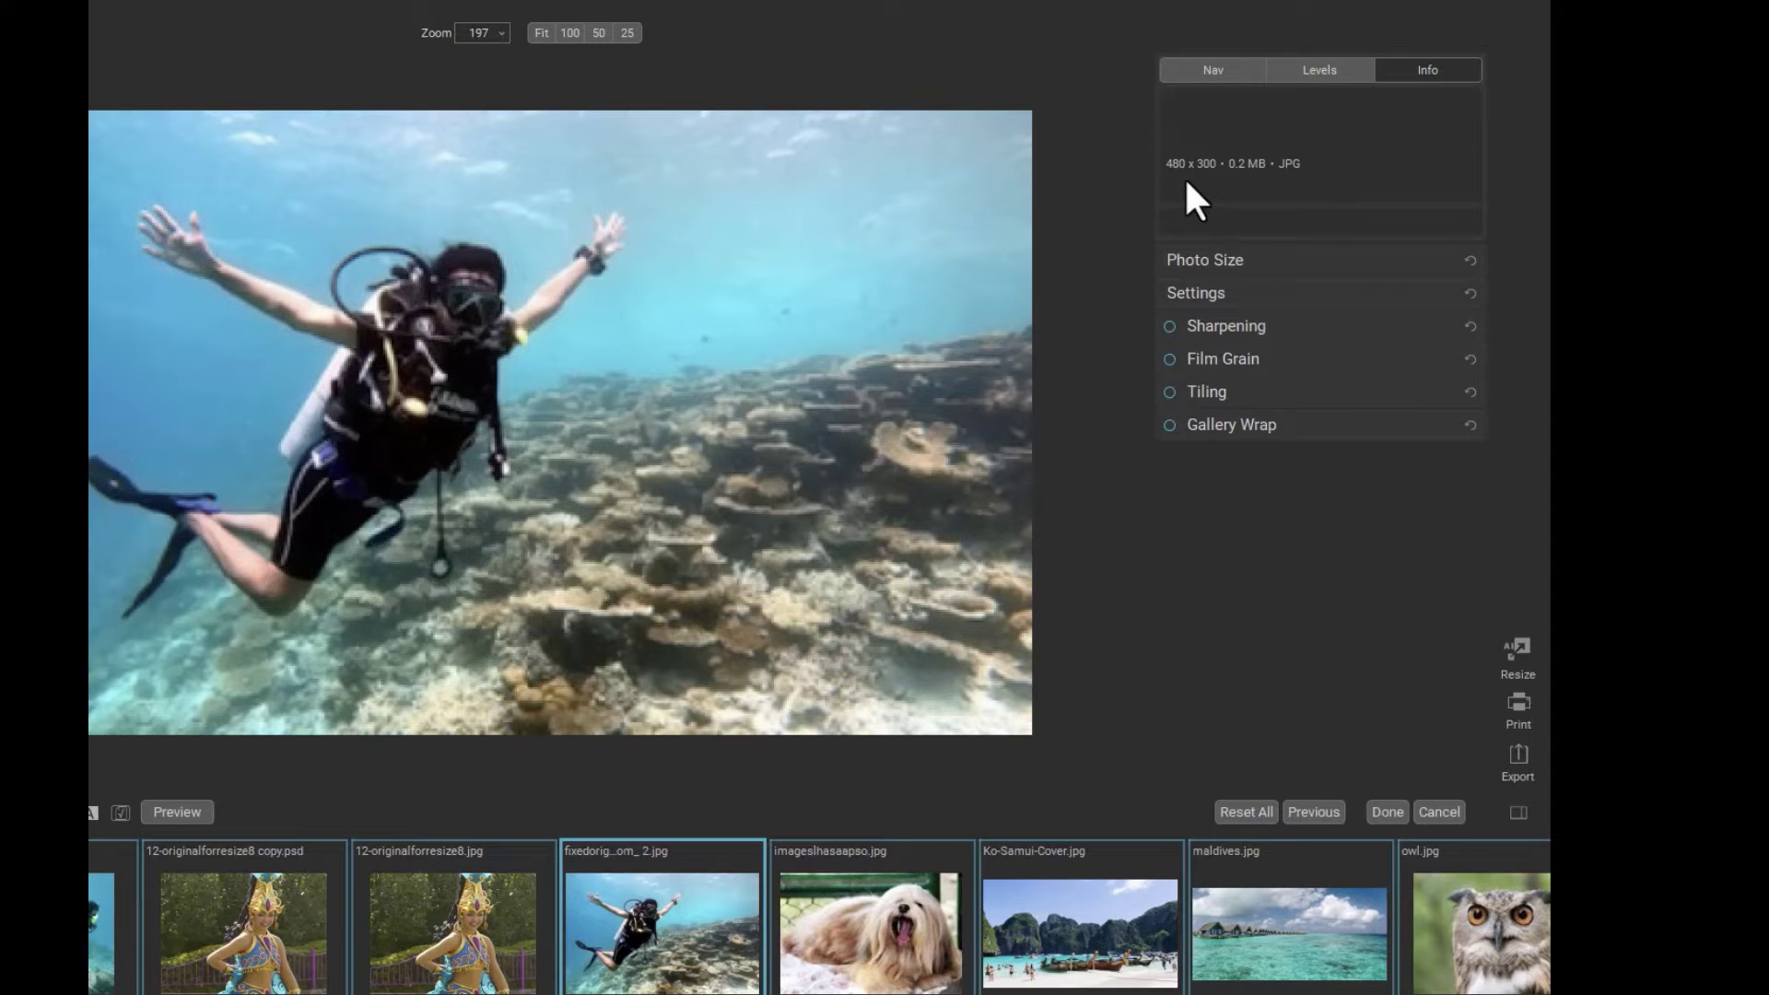
Step: Set the reef diver photo's width to 4000 pixels and turn on sharpening
click(1443, 260)
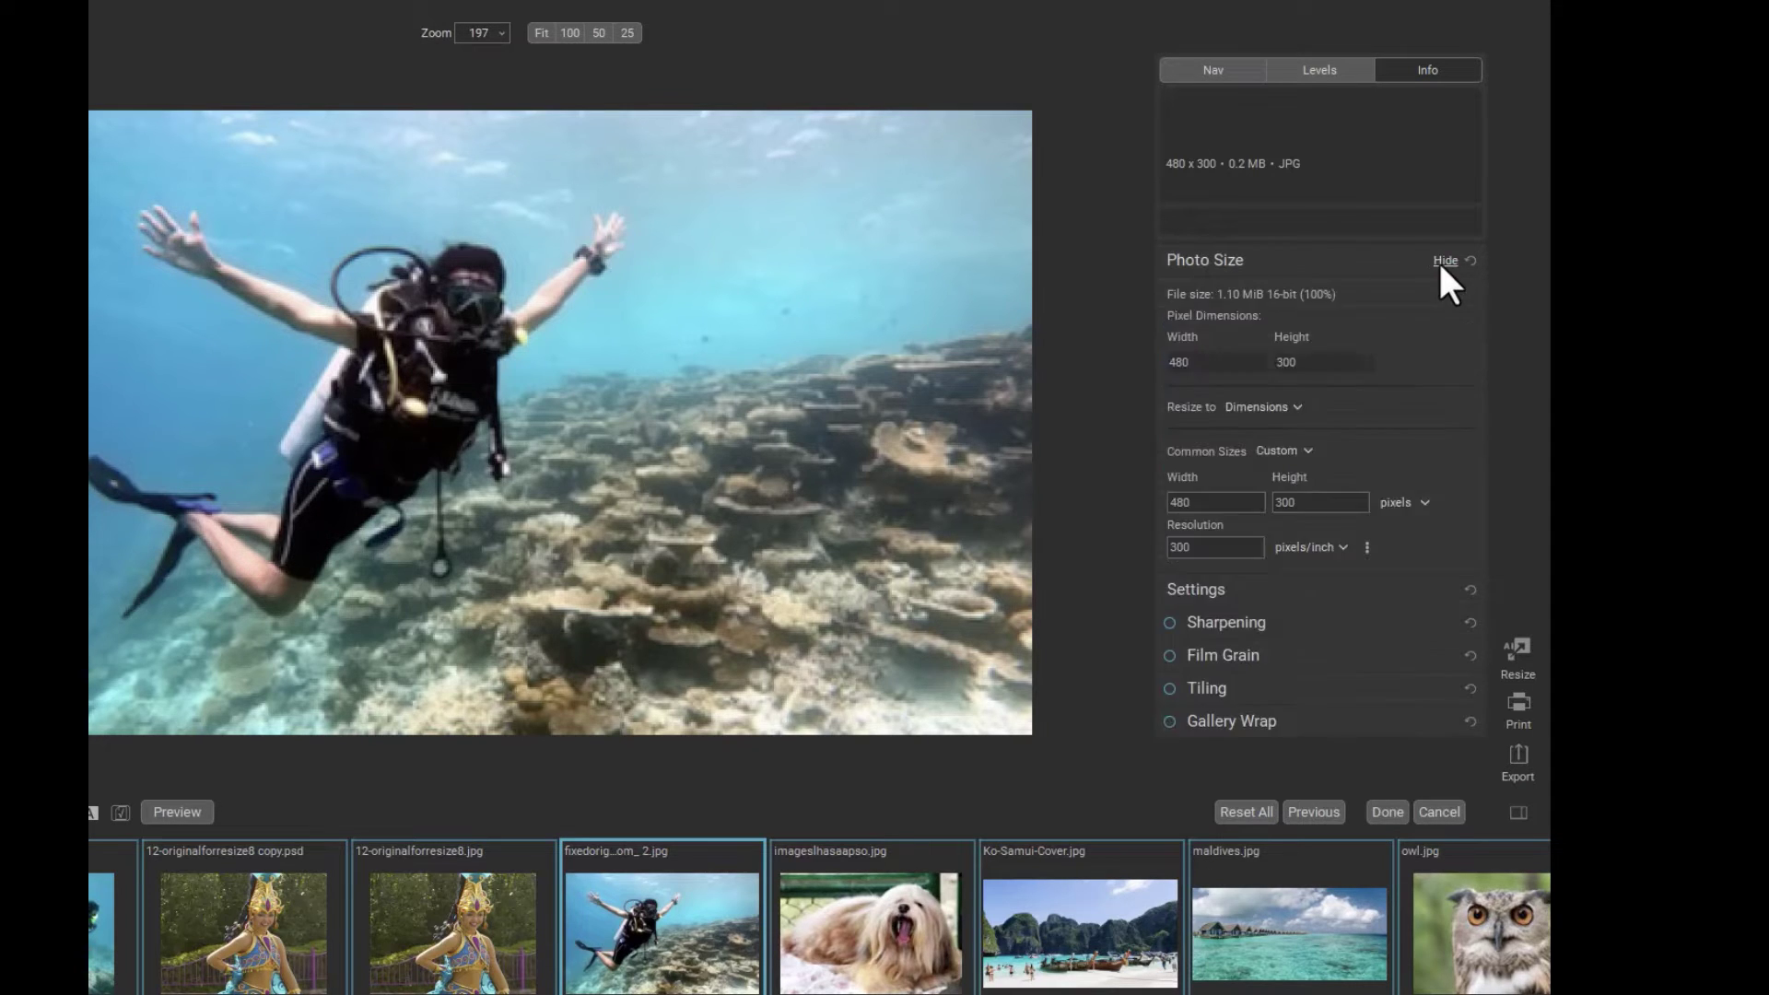
click(1207, 504)
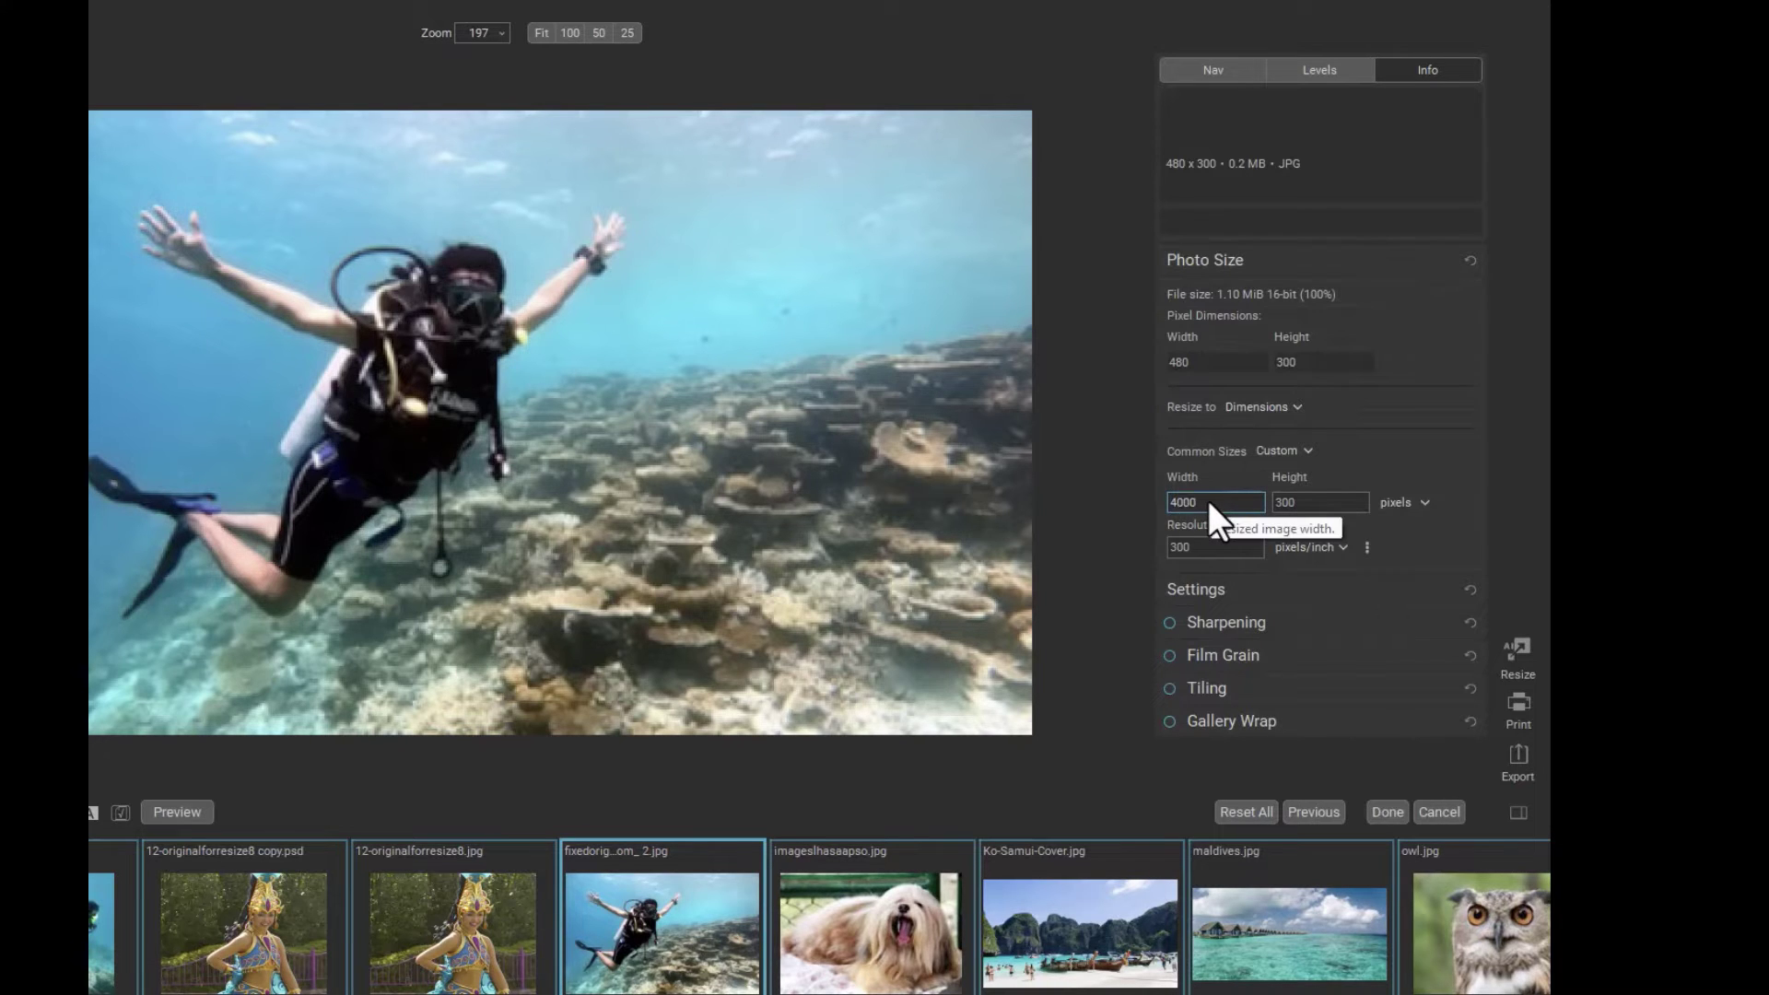
key(Return)
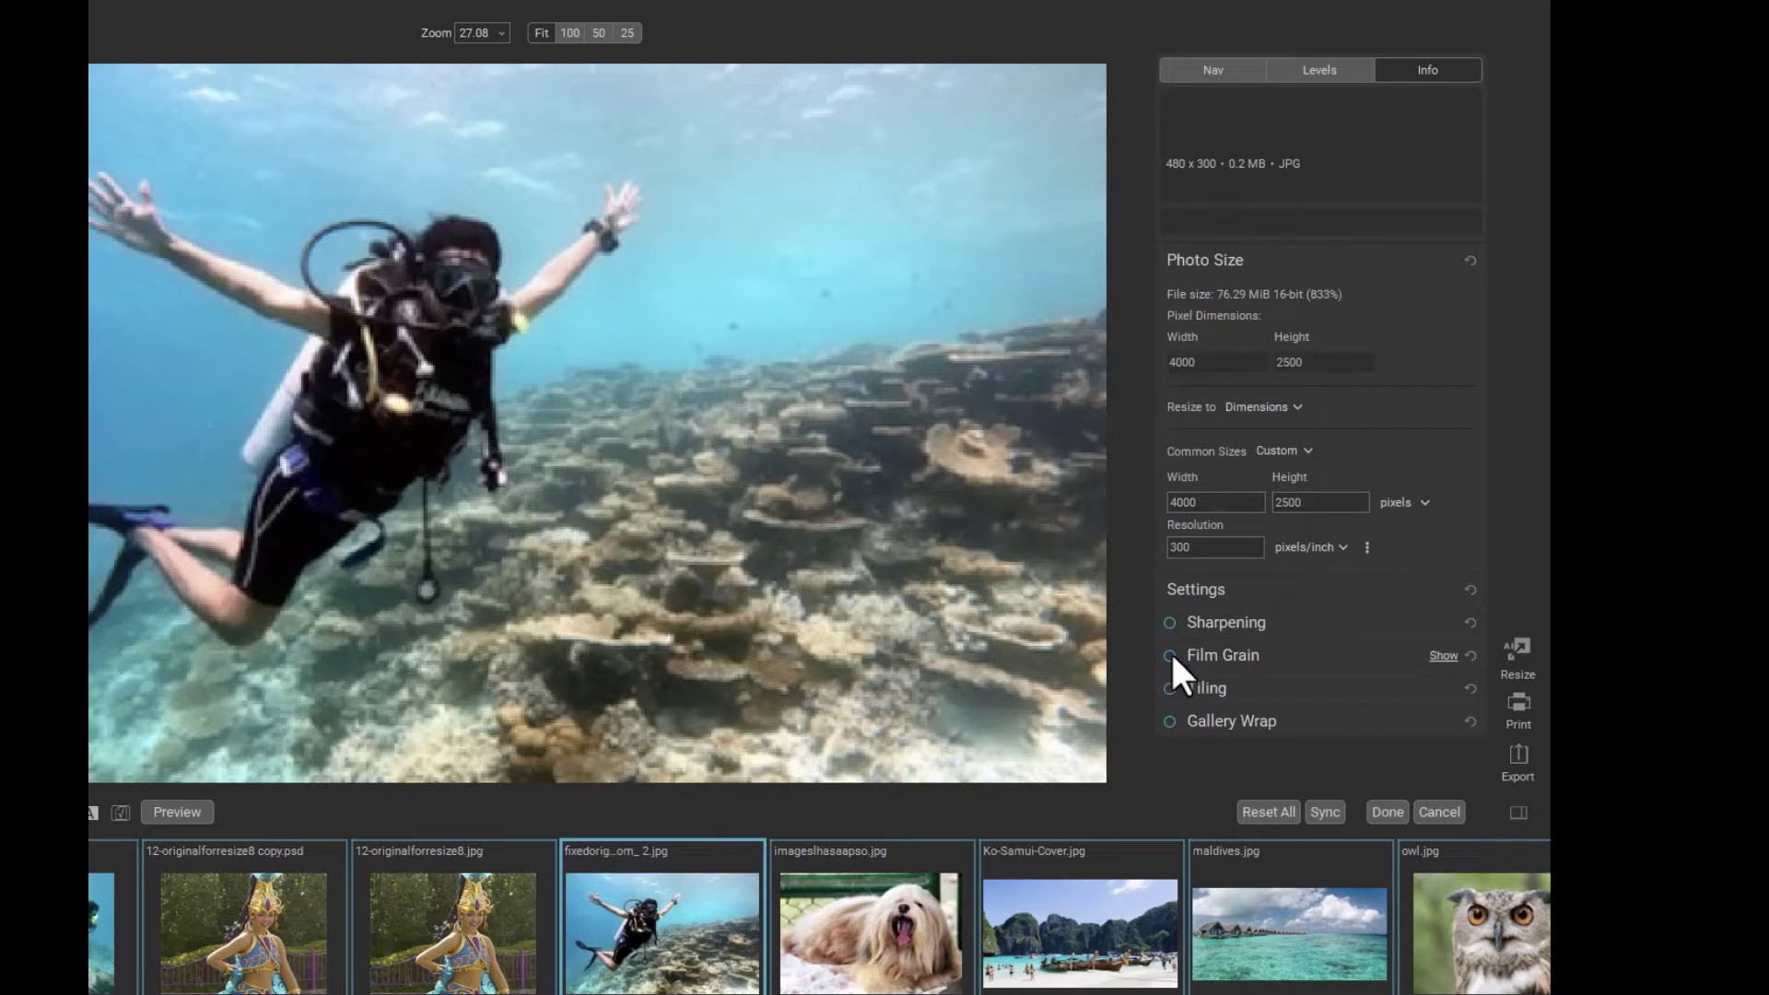
click(1169, 623)
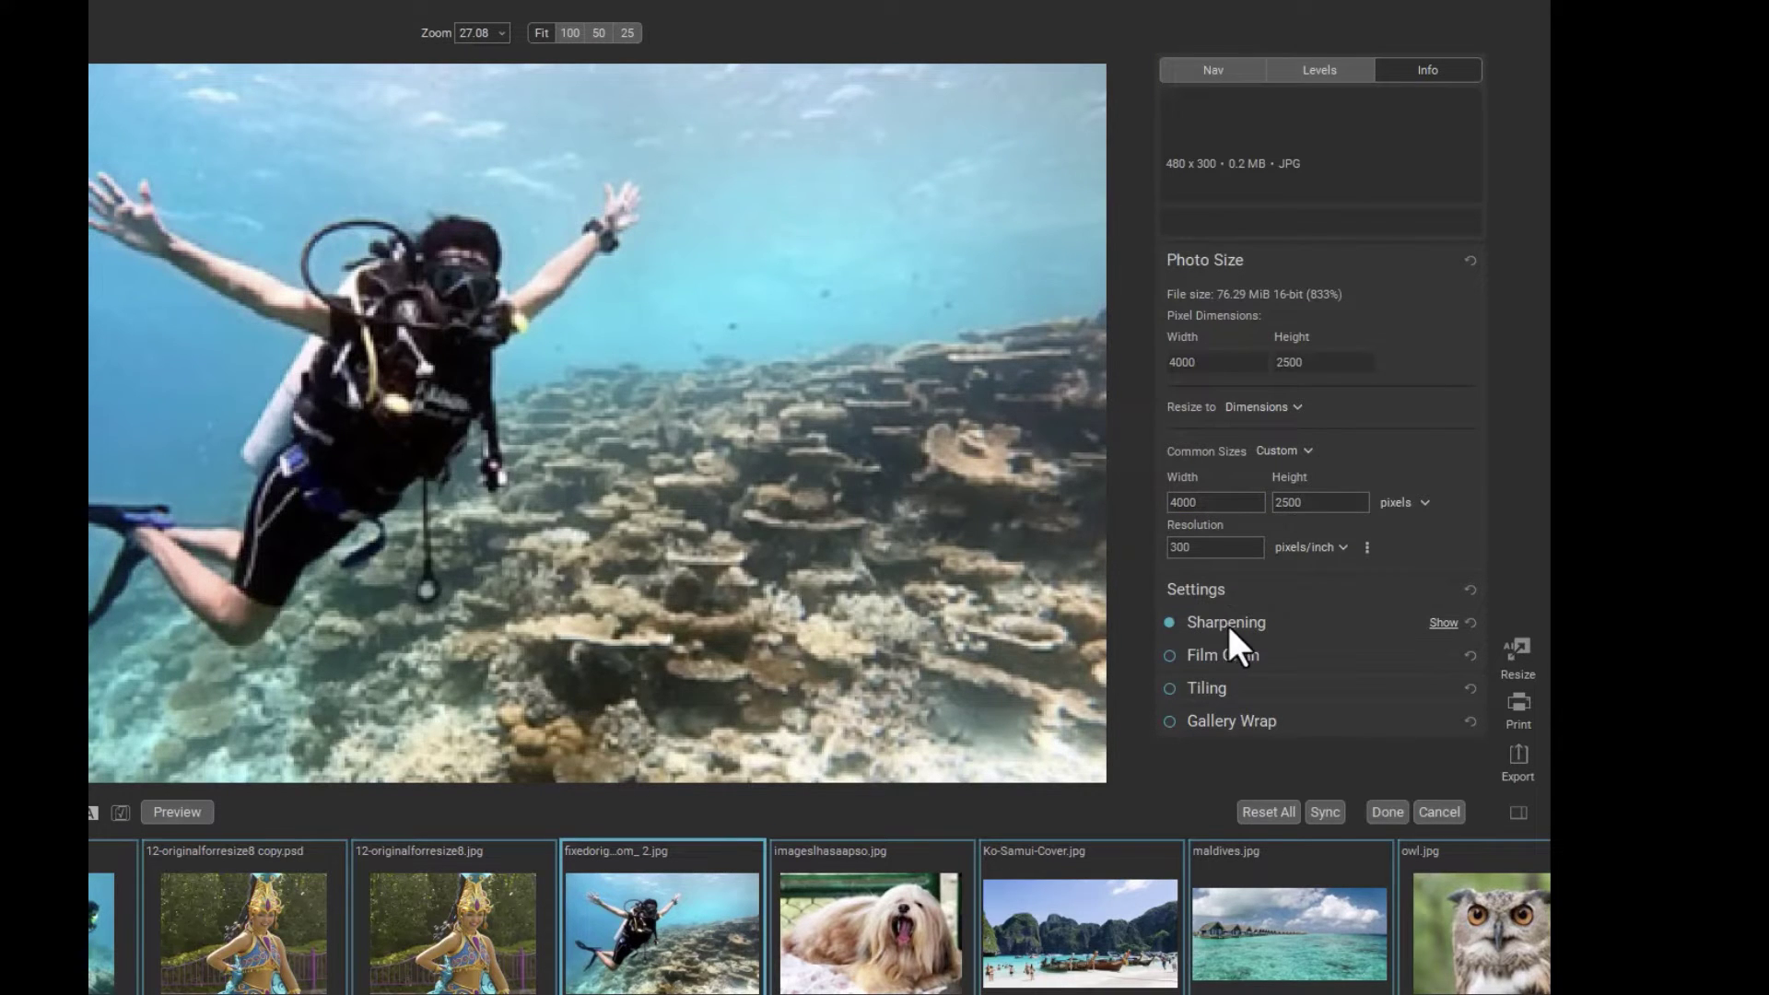